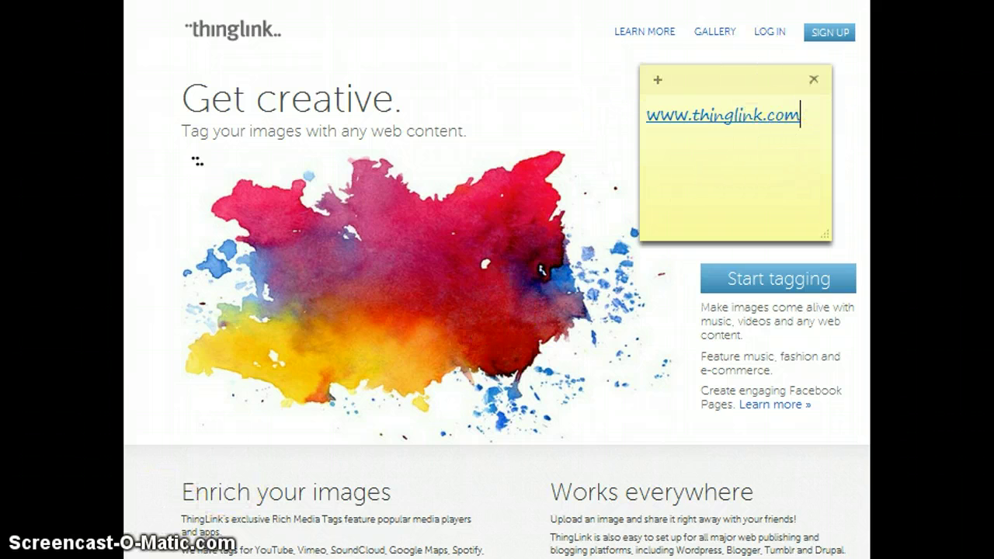
{"action": "left_click", "coordinate": [761, 98]}
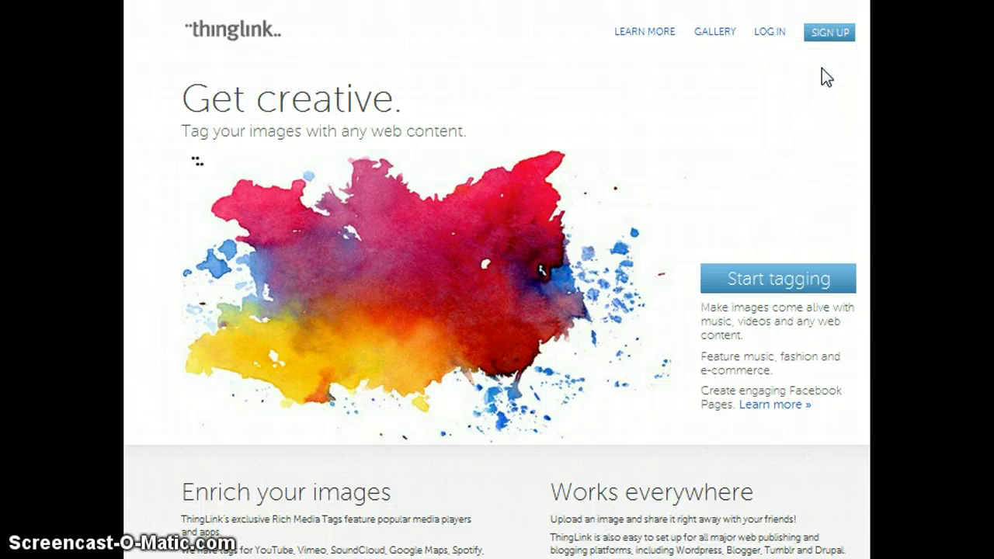
- Open the LOG IN dropdown with the saved email and password filled in
{"action": "left_click", "coordinate": [831, 39]}
{"action": "left_click", "coordinate": [769, 34]}
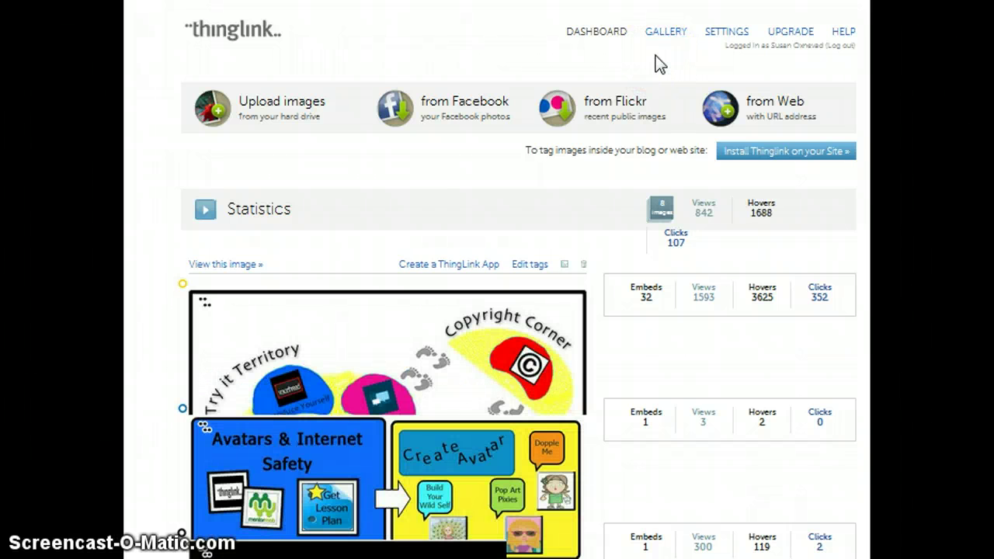
- Log in and scroll through the dashboard of tagged images
{"action": "left_click", "coordinate": [766, 103]}
{"action": "scroll", "coordinate": [518, 310], "scroll_direction": "down", "scroll_amount": 3}
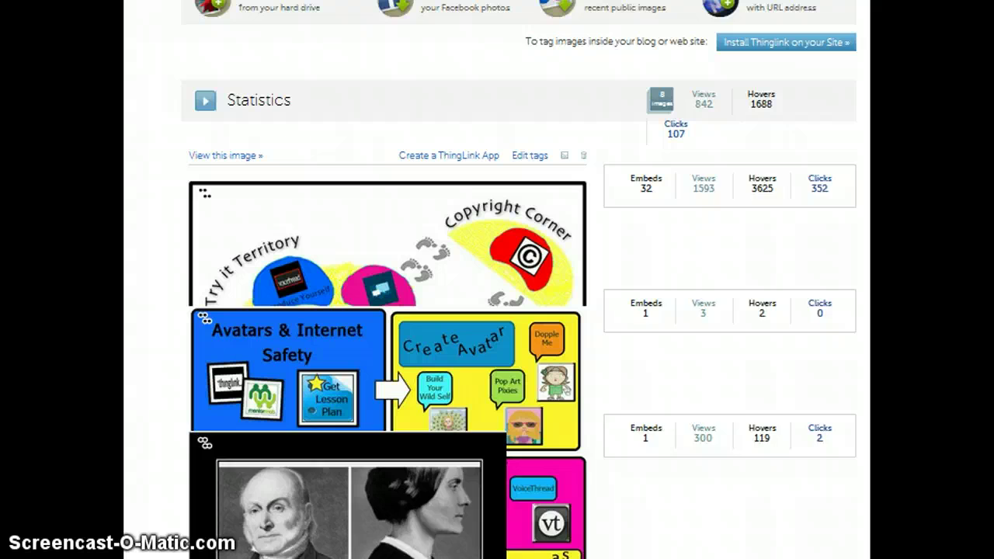
{"action": "scroll", "coordinate": [837, 212], "scroll_direction": "up", "scroll_amount": 3}
- Look over the view, hover and click statistics boxes beside the existing images
{"action": "left_click", "coordinate": [836, 211]}
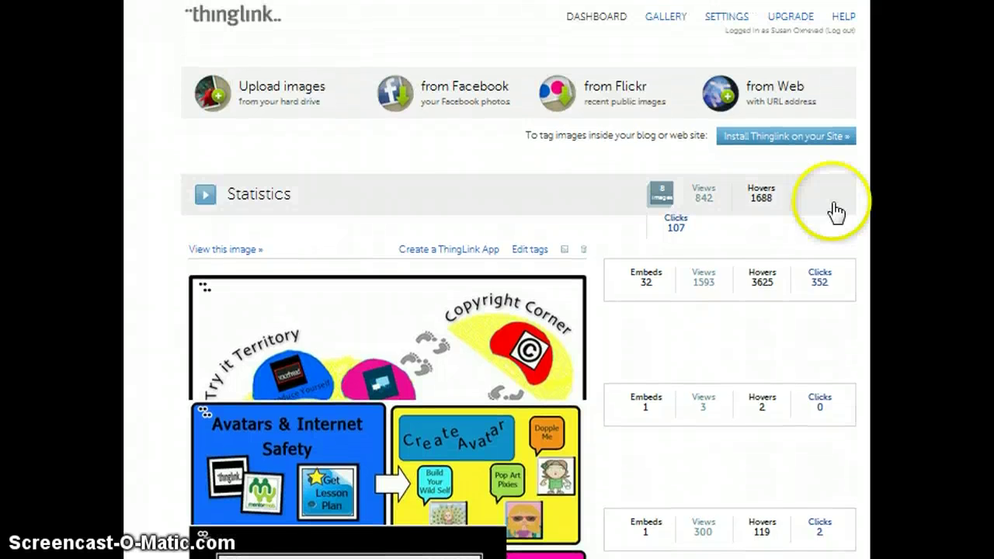
{"action": "mouse_move", "coordinate": [672, 303]}
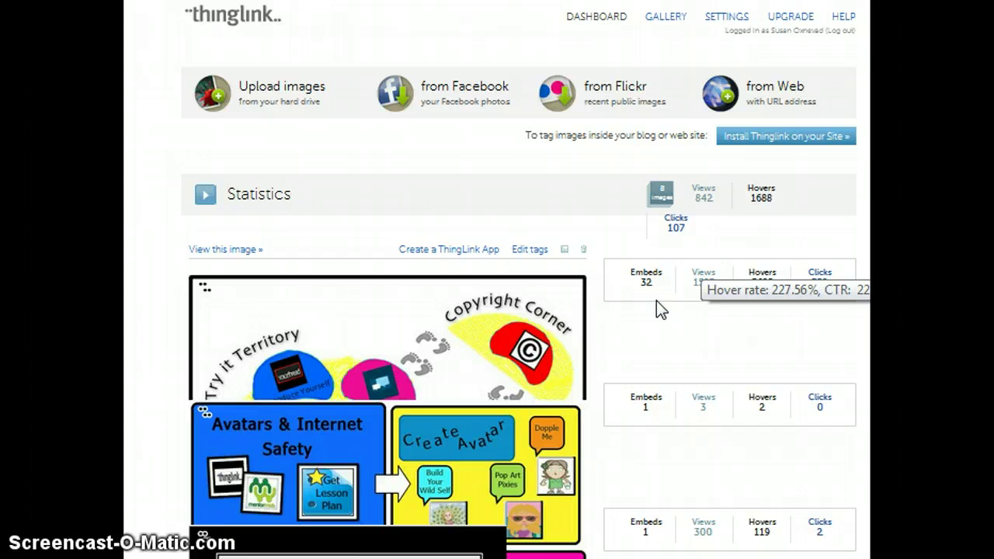
{"action": "left_click", "coordinate": [707, 315]}
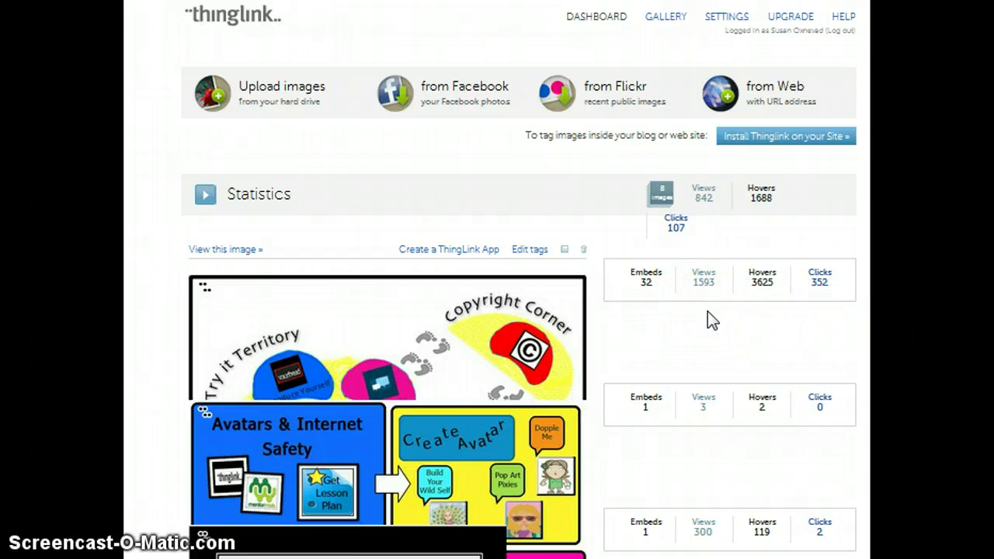
{"action": "left_click", "coordinate": [744, 317]}
{"action": "left_click", "coordinate": [527, 328]}
{"action": "left_click", "coordinate": [150, 525]}
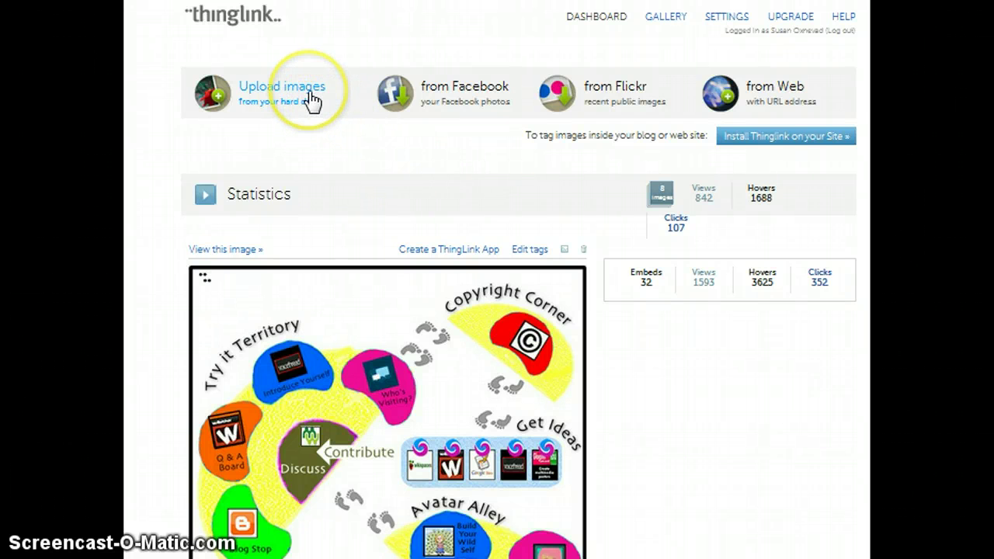
- Upload curate_content_board from the computer as a new ThingLink image
{"action": "left_click", "coordinate": [310, 99]}
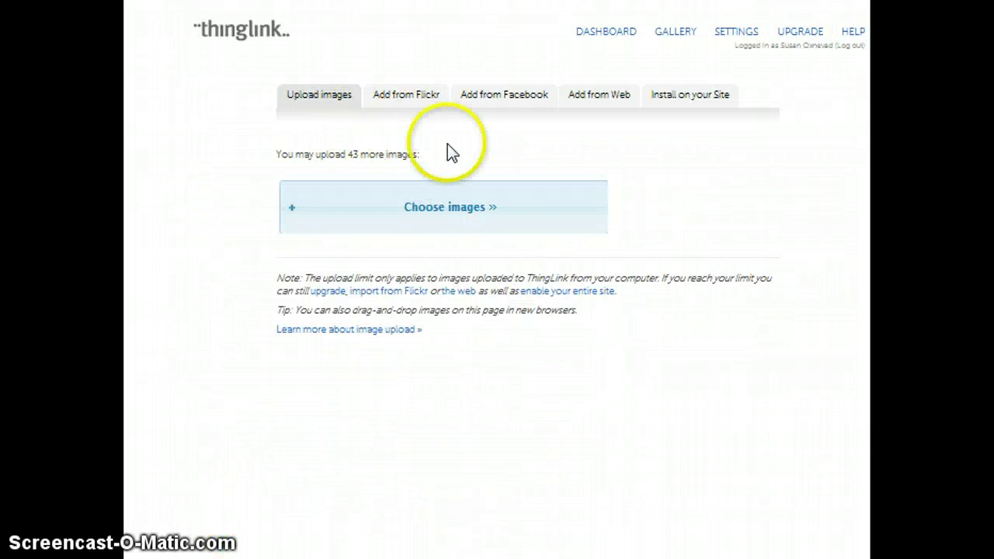
{"action": "left_click", "coordinate": [450, 219]}
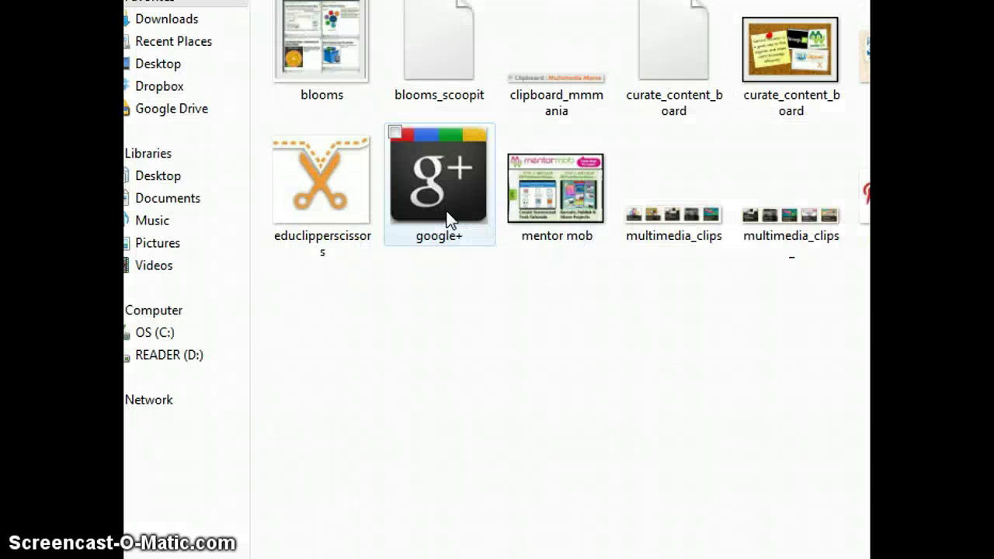
{"action": "double_click", "coordinate": [796, 42]}
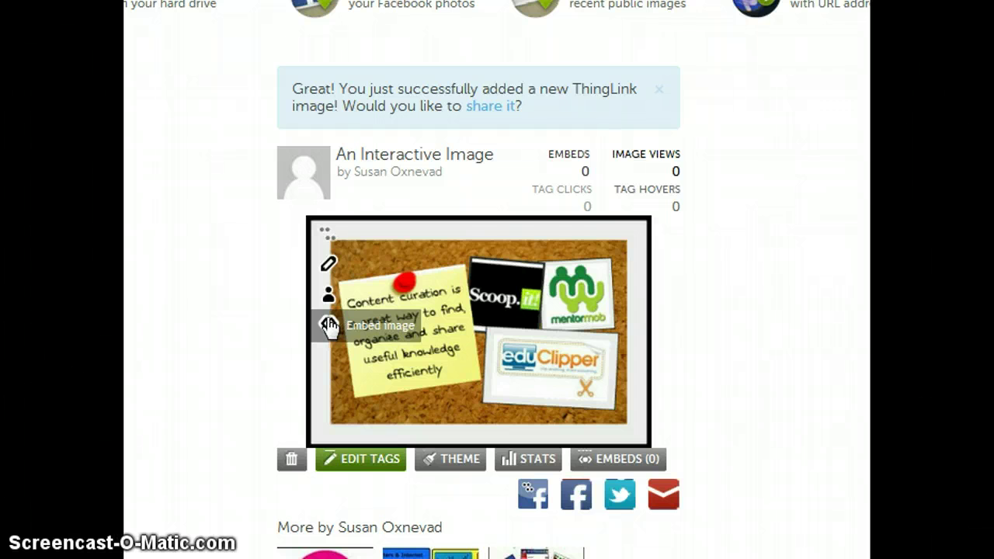
- Open the corkboard image in the tag editor and cancel a stray first tag
{"action": "left_click", "coordinate": [329, 268]}
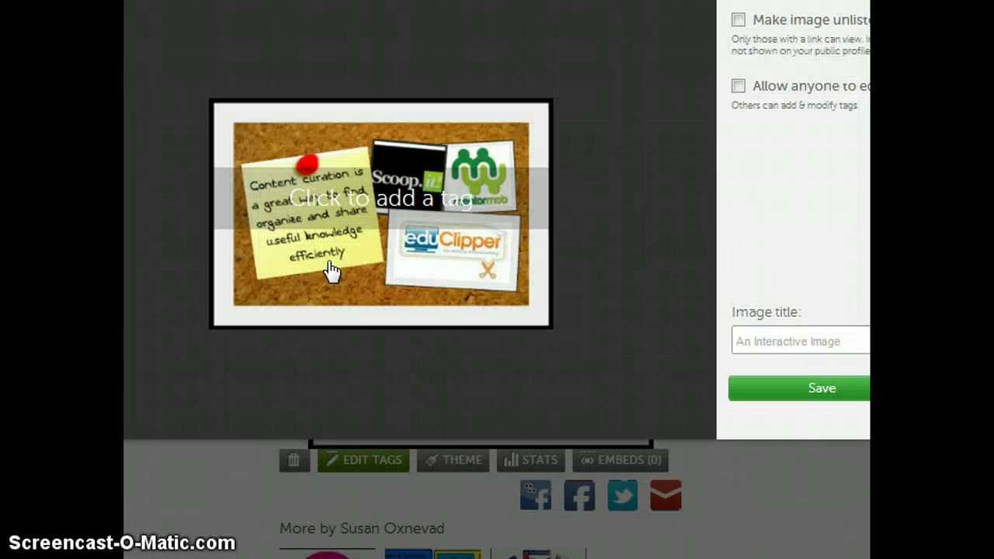
{"action": "left_click", "coordinate": [329, 267]}
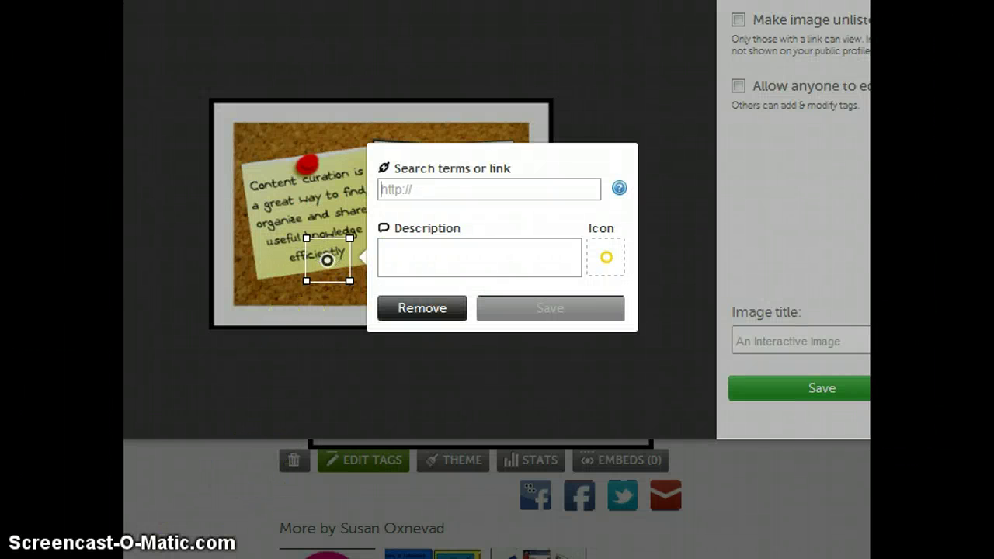
{"action": "key", "text": "Escape"}
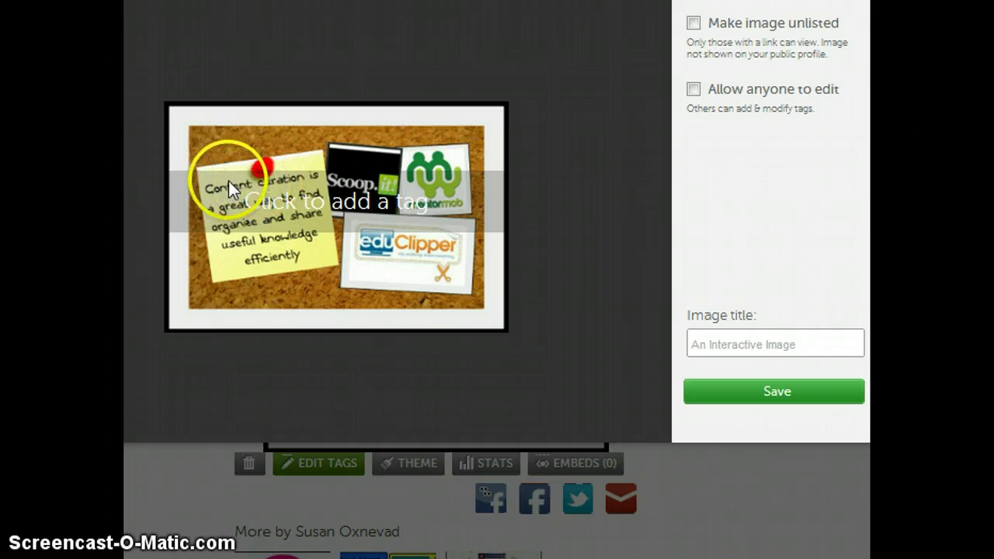
- Place a tag near 'useful knowledge' on the sticky note, replacing a misplaced one
{"action": "left_click", "coordinate": [235, 248]}
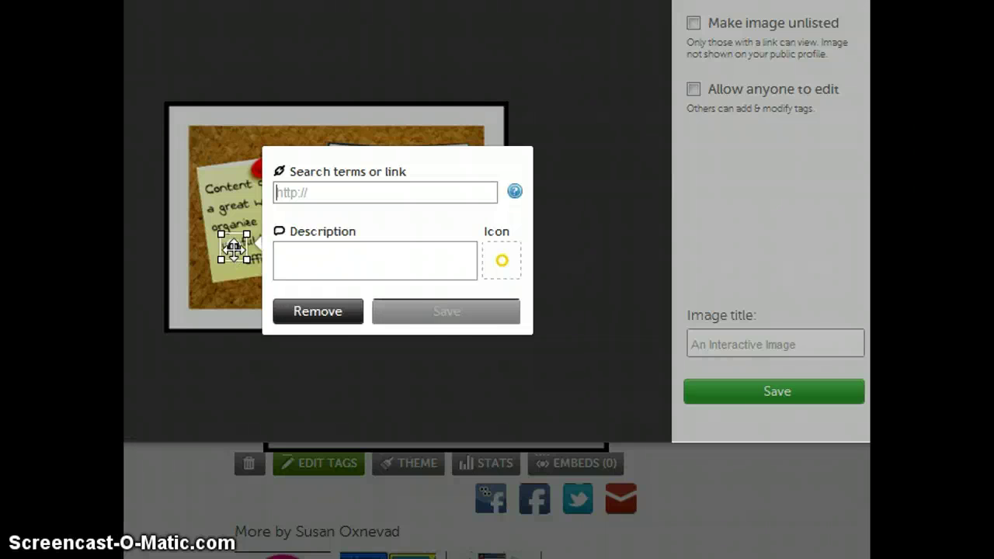
{"action": "left_click_drag", "start_coordinate": [242, 252], "coordinate": [255, 223]}
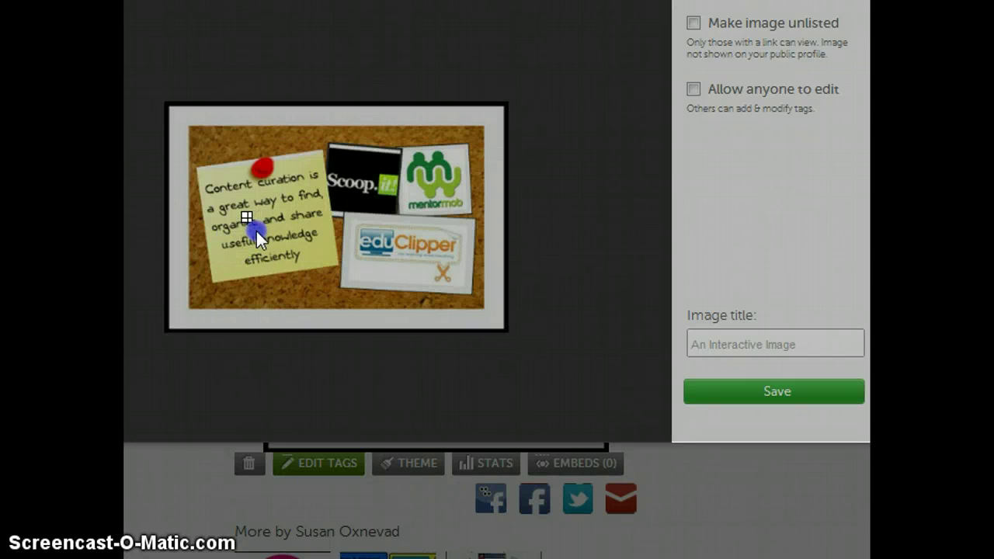
{"action": "left_click", "coordinate": [257, 231]}
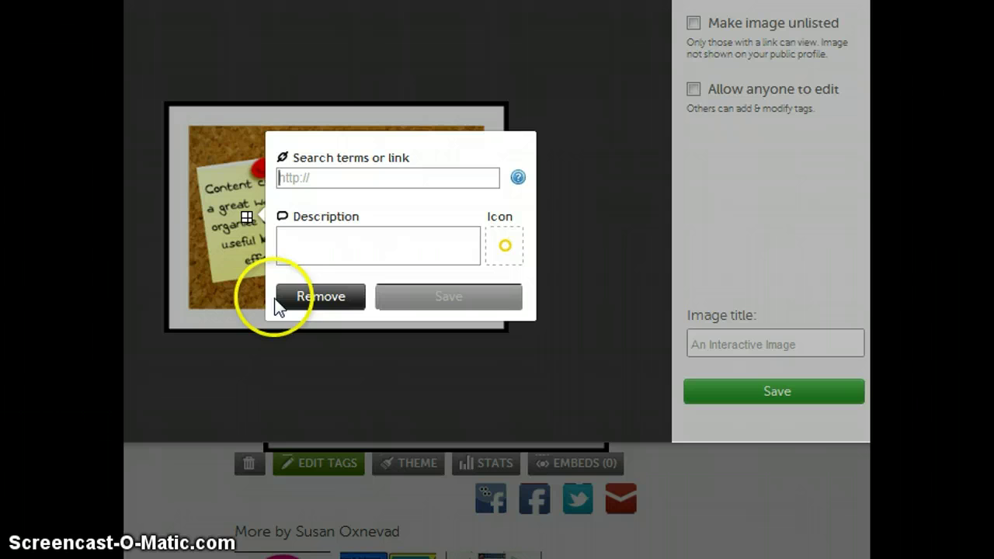
{"action": "left_click", "coordinate": [299, 305]}
{"action": "left_click", "coordinate": [237, 244]}
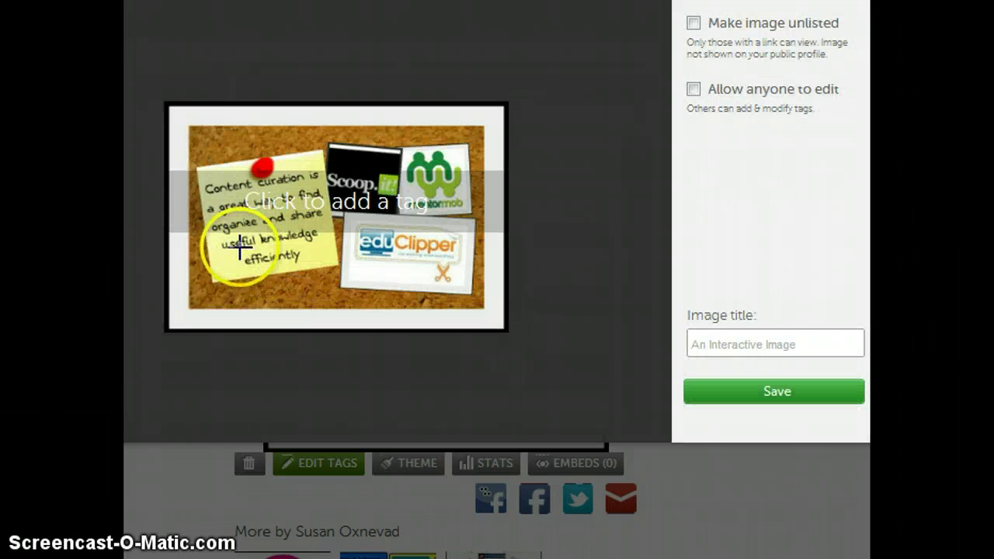
{"action": "left_click_drag", "start_coordinate": [244, 252], "coordinate": [248, 257]}
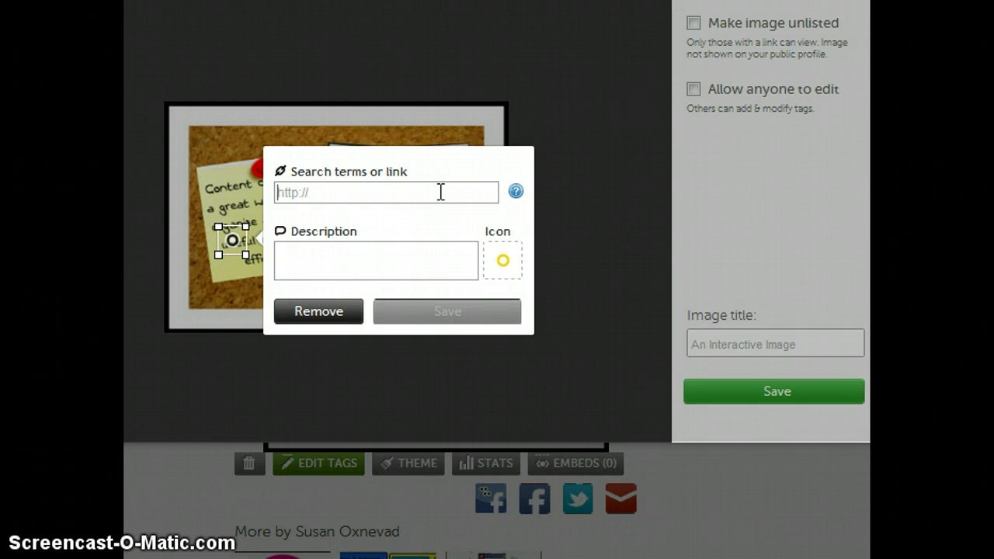
- Paste the gettingsmart.com article link, describe it 'Why Curate?', choose a red icon and save the tag
{"action": "left_click", "coordinate": [349, 194]}
{"action": "key", "text": "ctrl+v"}
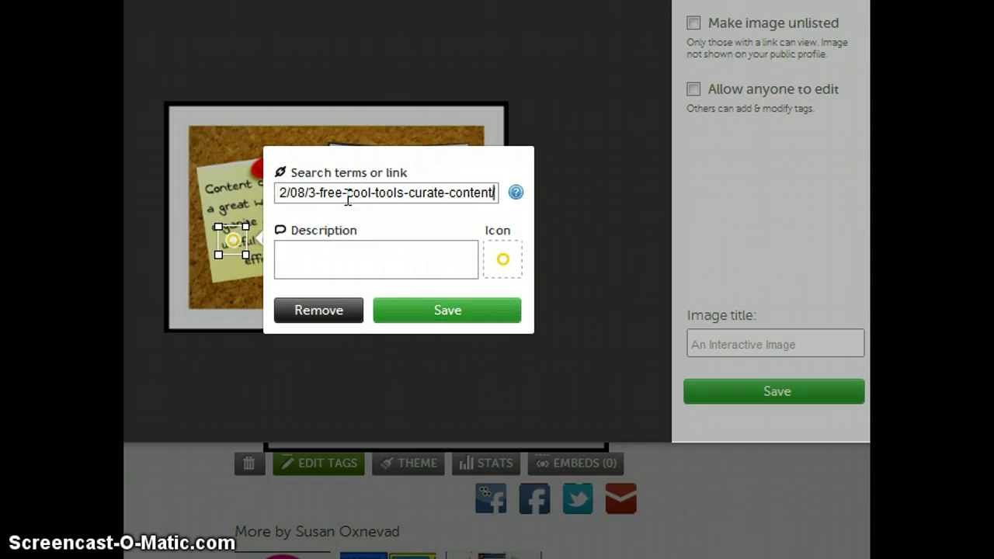
{"action": "left_click", "coordinate": [339, 246]}
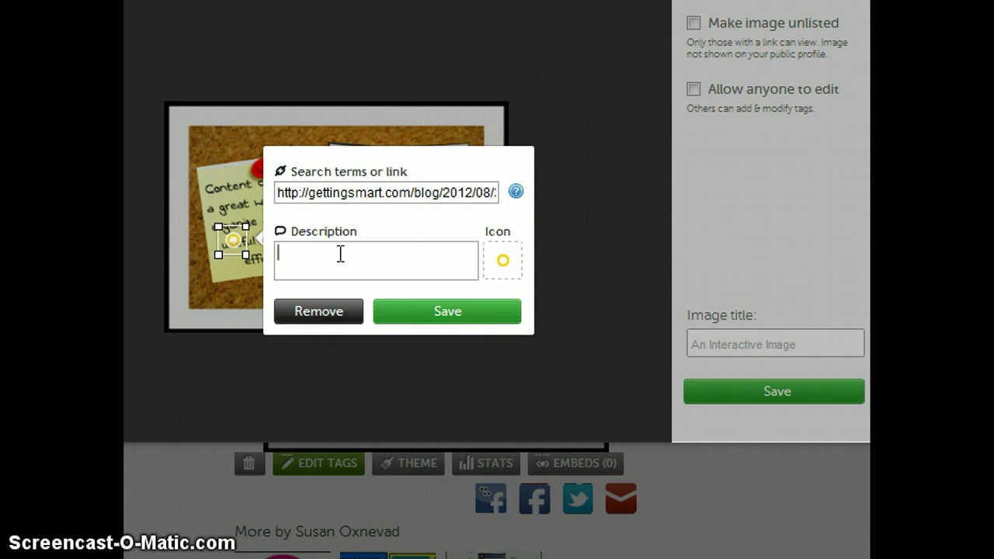
{"action": "type", "text": "Why Curate?"}
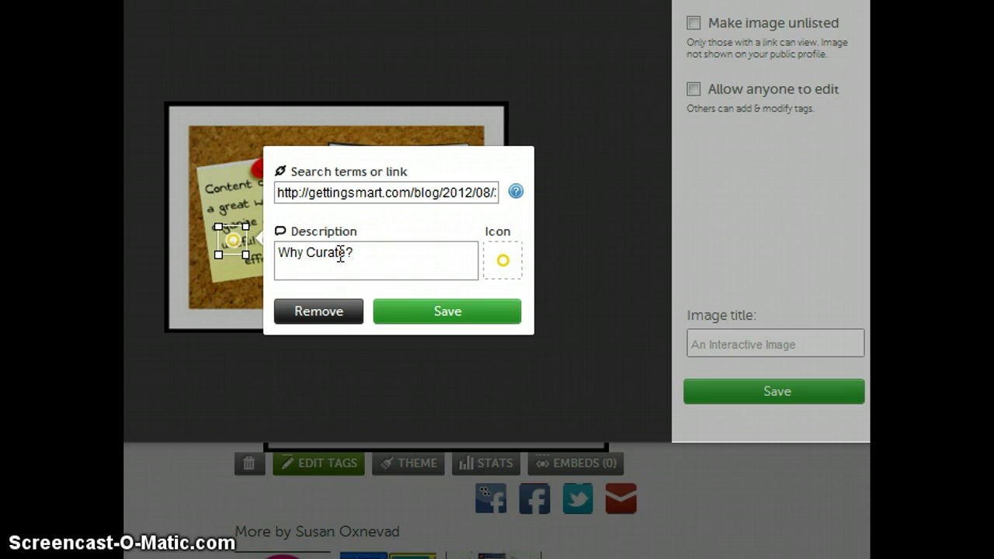
{"action": "left_click", "coordinate": [505, 264]}
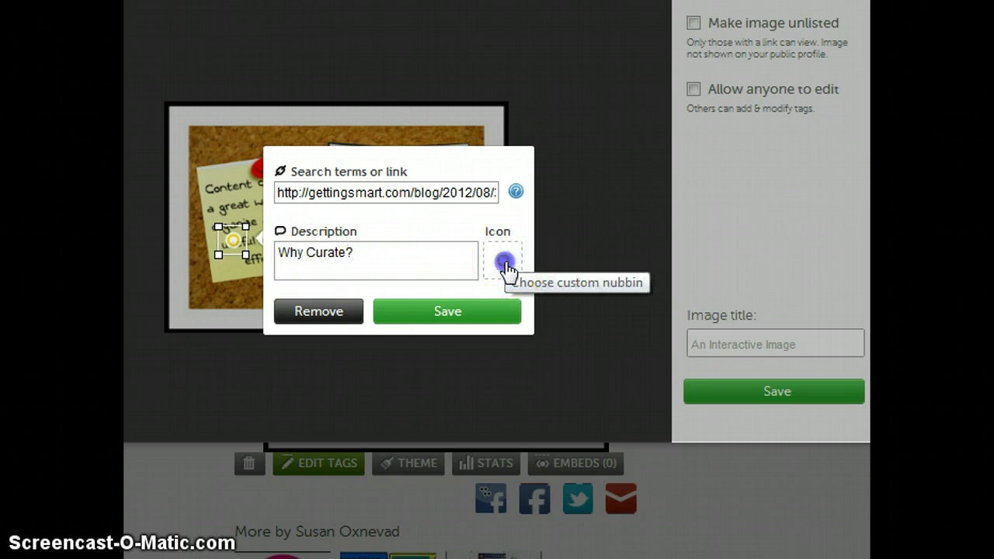
{"action": "left_click", "coordinate": [452, 163]}
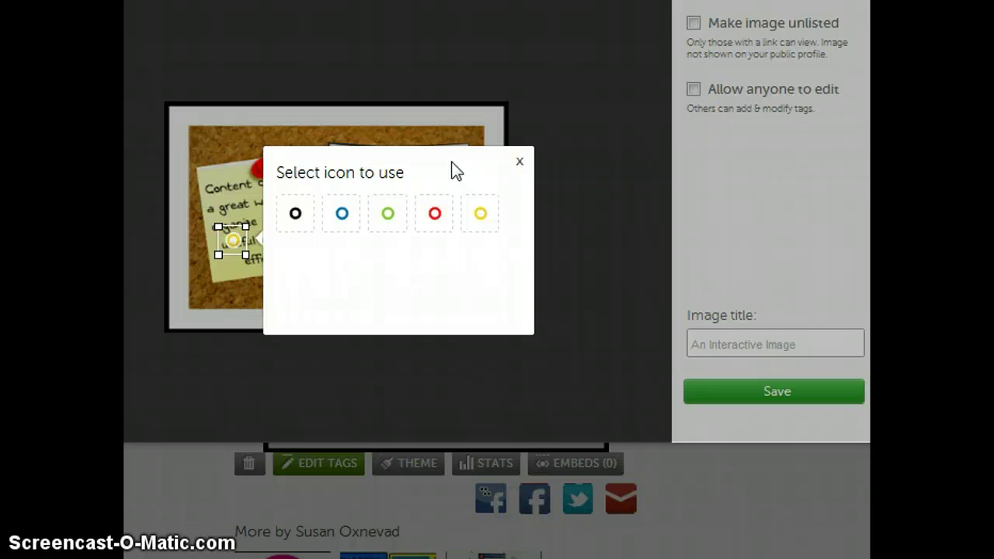
{"action": "left_click", "coordinate": [435, 214]}
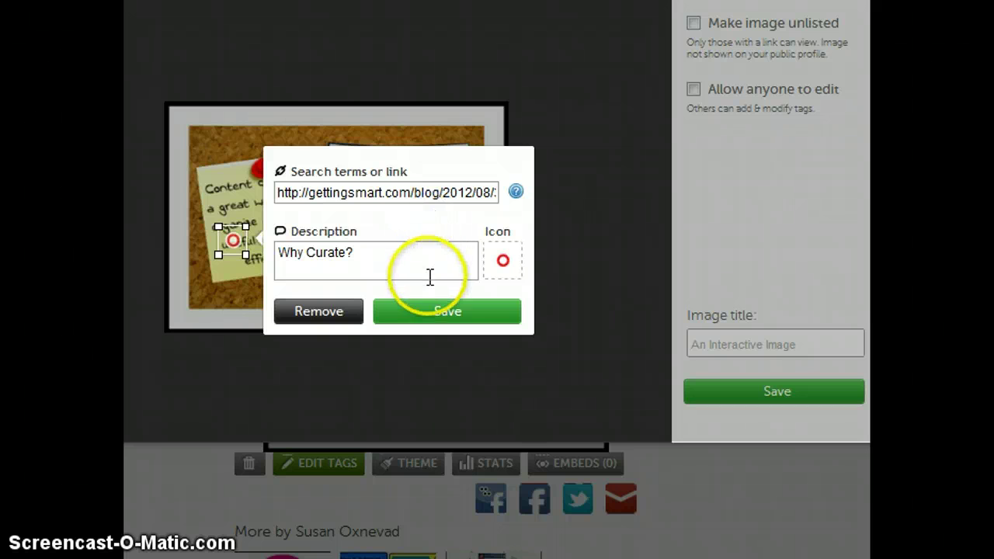
{"action": "left_click", "coordinate": [438, 314]}
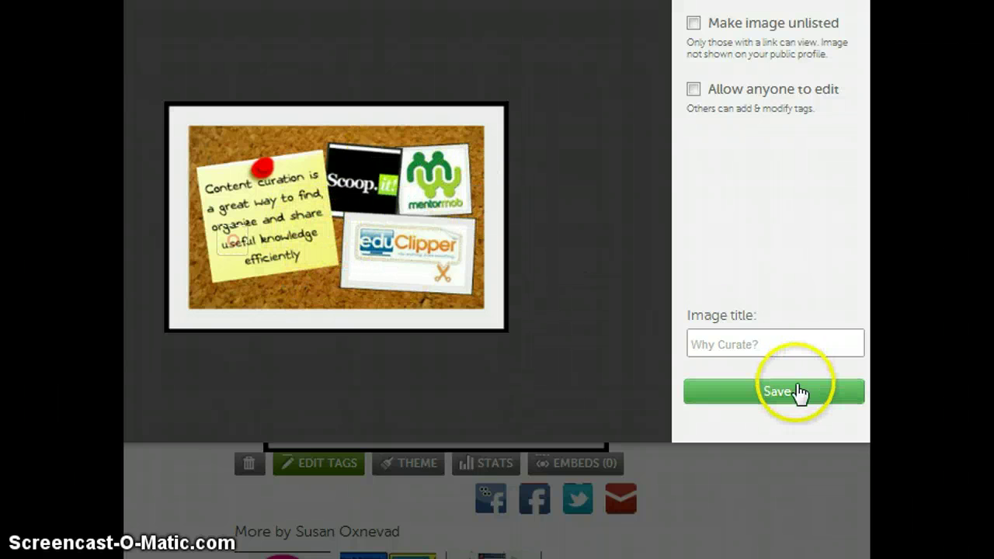
- Retitle the image 'Curate Content' and save it
{"action": "left_click_drag", "start_coordinate": [774, 346], "coordinate": [664, 351]}
{"action": "type", "text": "Cyu"}
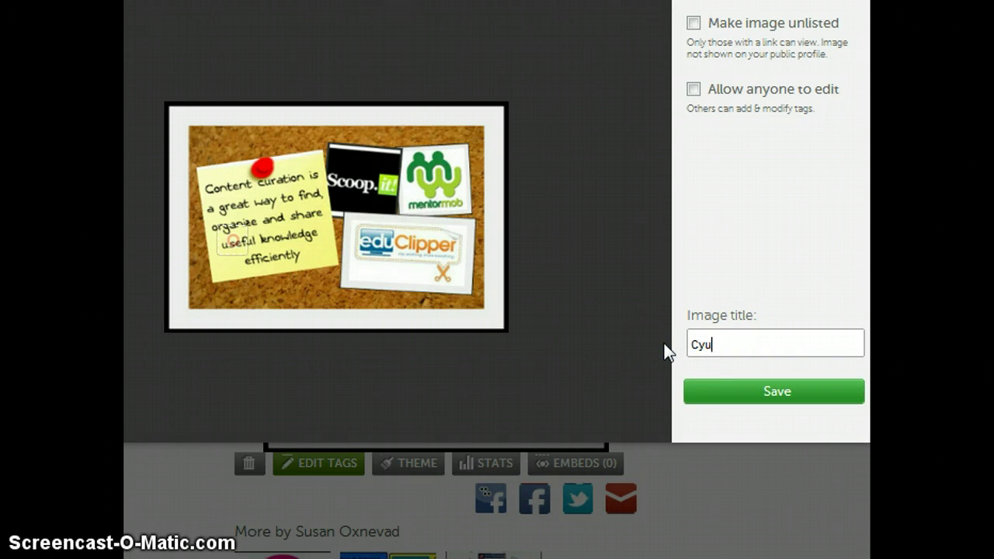
{"action": "key", "text": "BackSpace"}
{"action": "key", "text": "BackSpace"}
{"action": "type", "text": "urate Content"}
{"action": "left_click", "coordinate": [758, 402]}
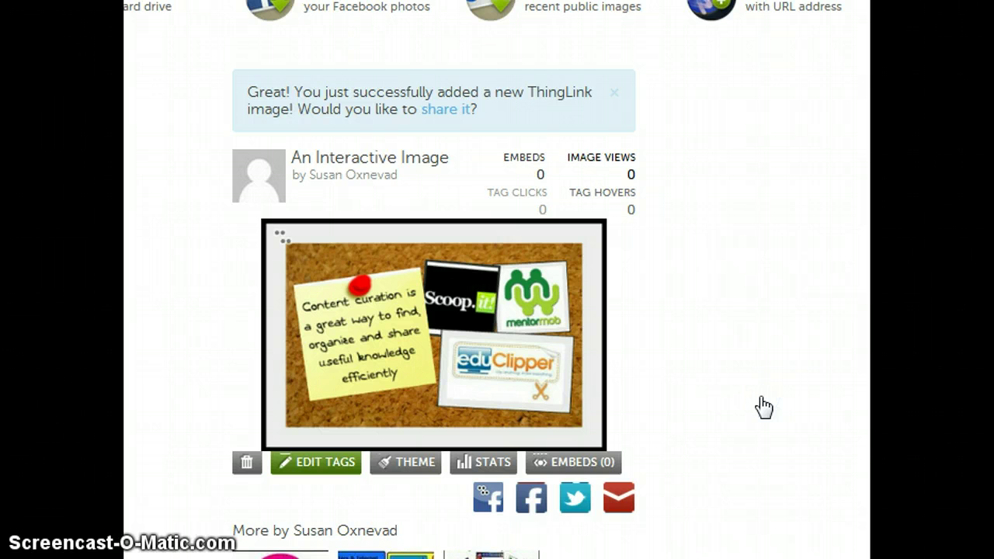
{"action": "left_click", "coordinate": [754, 393]}
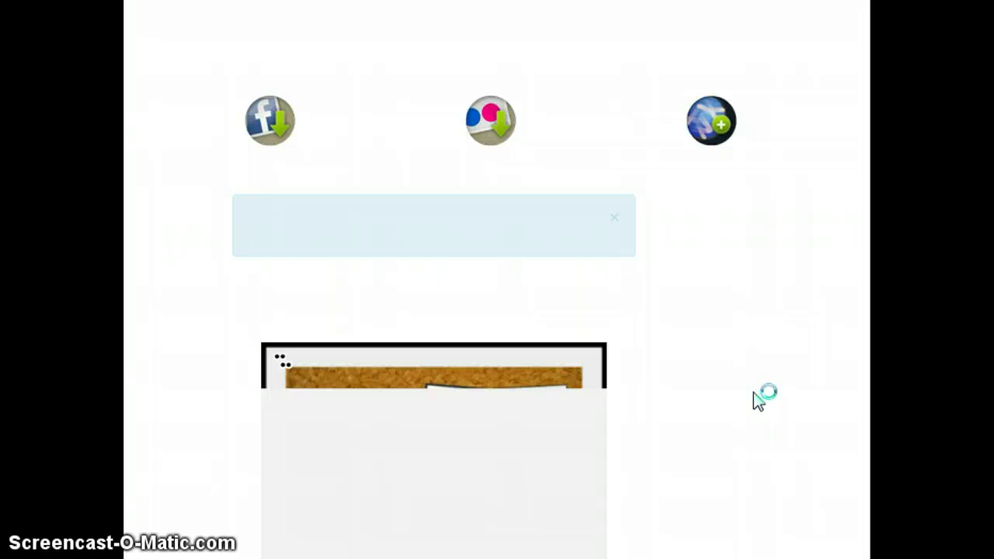
{"action": "scroll", "coordinate": [576, 243], "scroll_direction": "down", "scroll_amount": 2}
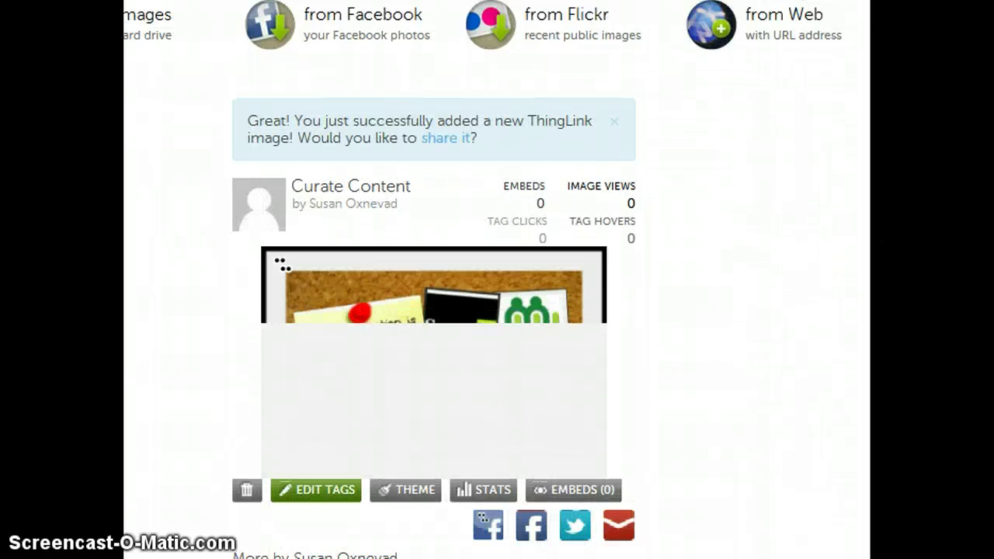
{"action": "left_click", "coordinate": [577, 244]}
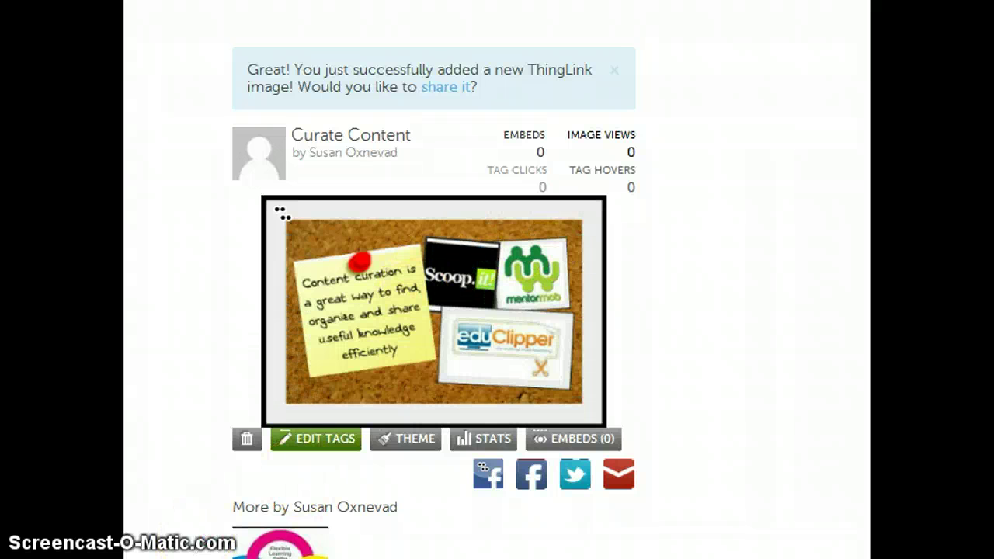
{"action": "left_click", "coordinate": [330, 441]}
{"action": "mouse_move", "coordinate": [327, 337]}
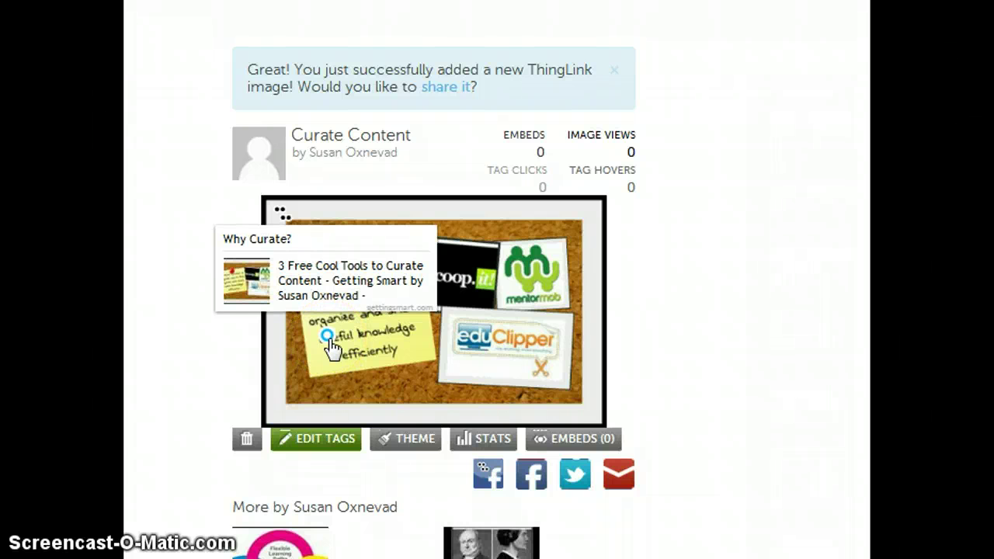
{"action": "left_click", "coordinate": [339, 265]}
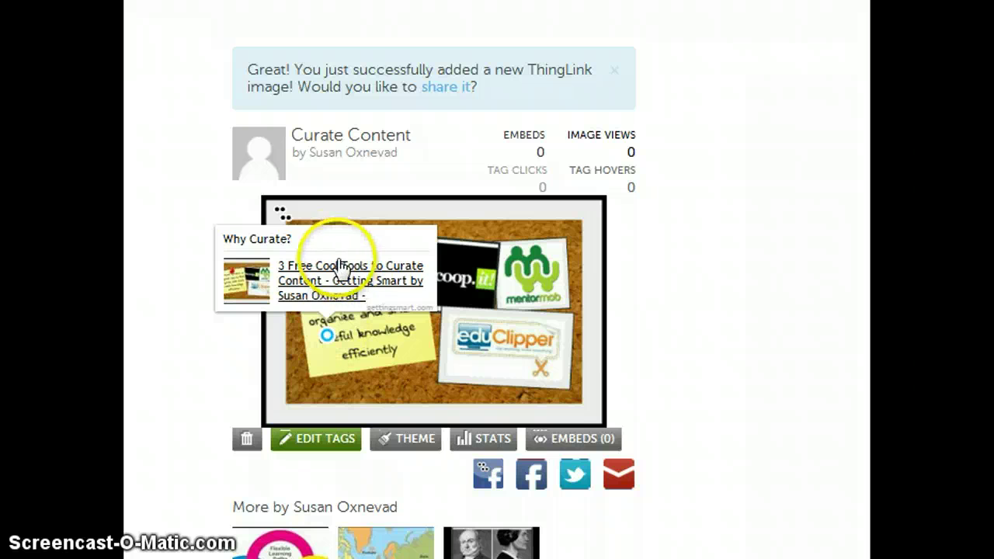
{"action": "left_click", "coordinate": [322, 253]}
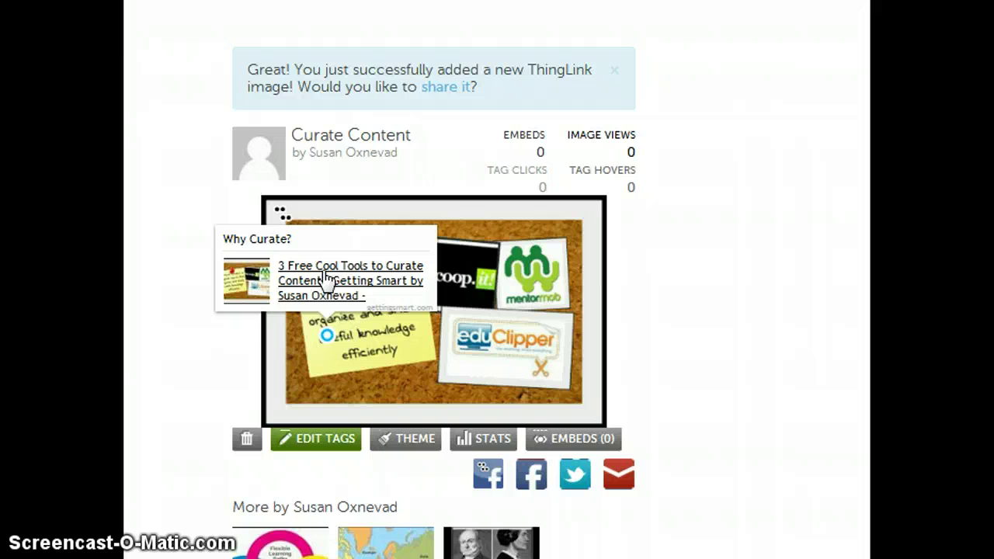
{"action": "left_click", "coordinate": [325, 274]}
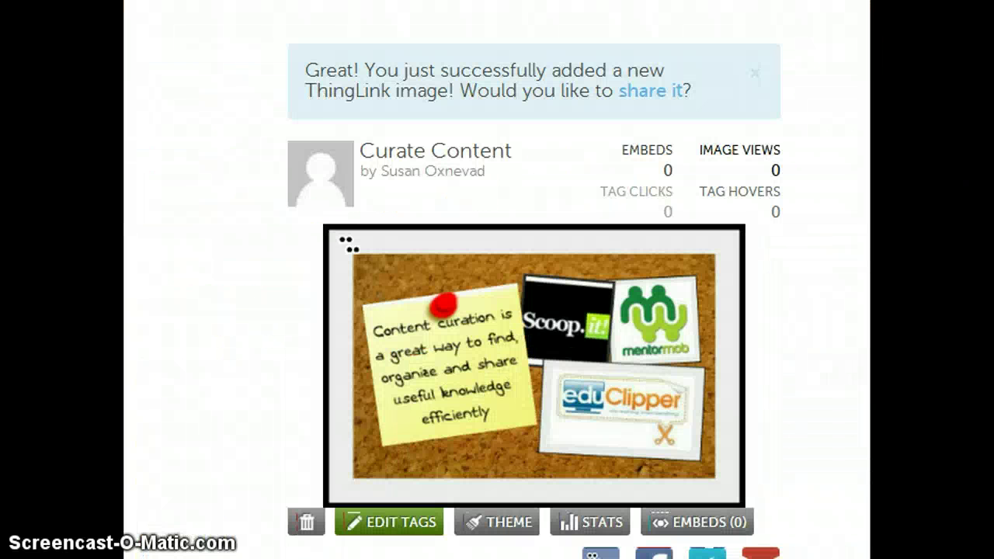
{"action": "scroll", "coordinate": [534, 280], "scroll_direction": "down", "scroll_amount": 1}
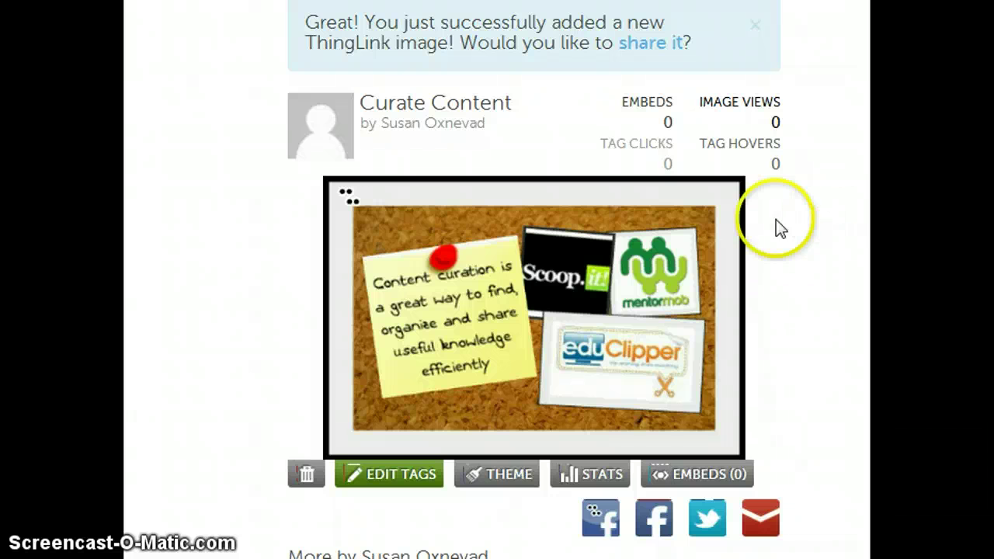
{"action": "mouse_move", "coordinate": [705, 245]}
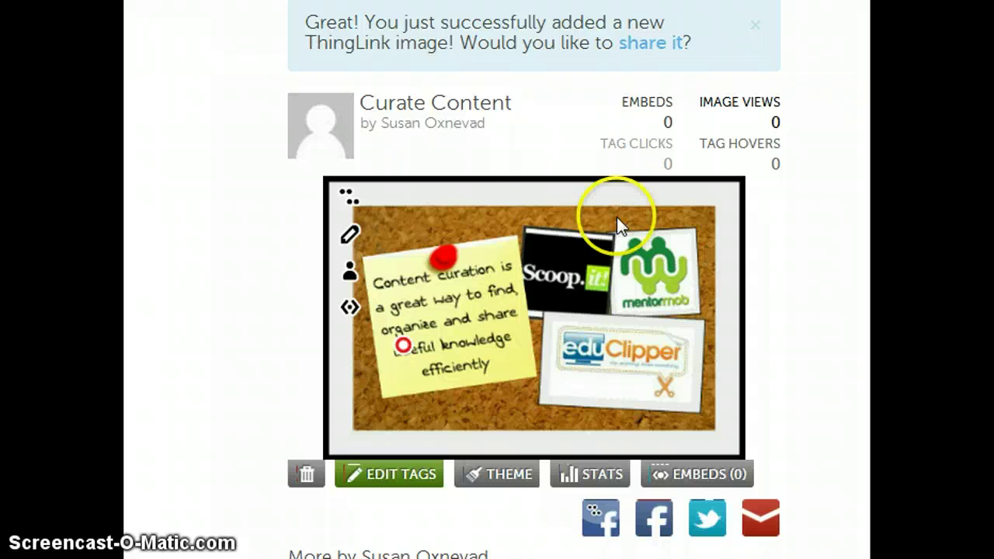
- Open the image editor and place a new tag on the mentormob card
{"action": "left_click", "coordinate": [351, 237]}
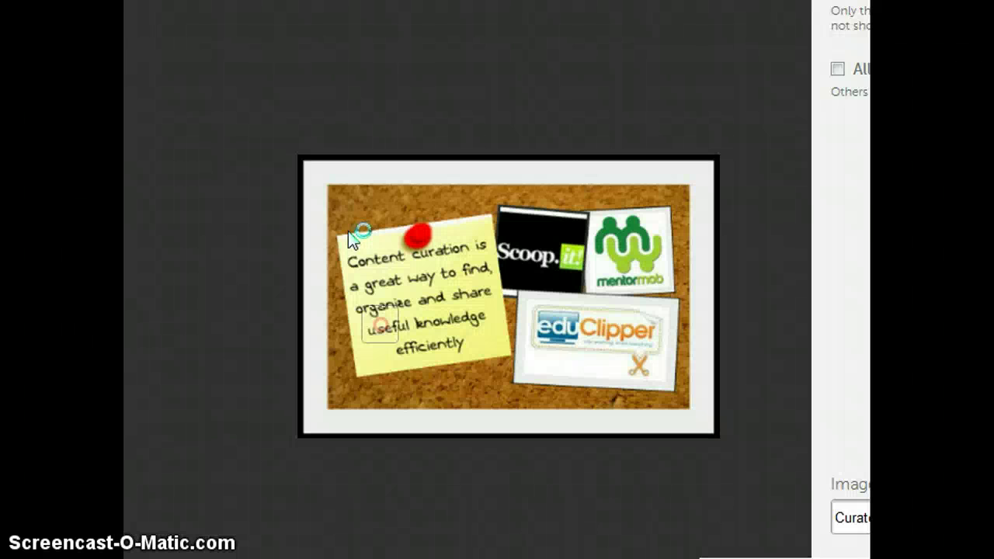
{"action": "left_click", "coordinate": [697, 237]}
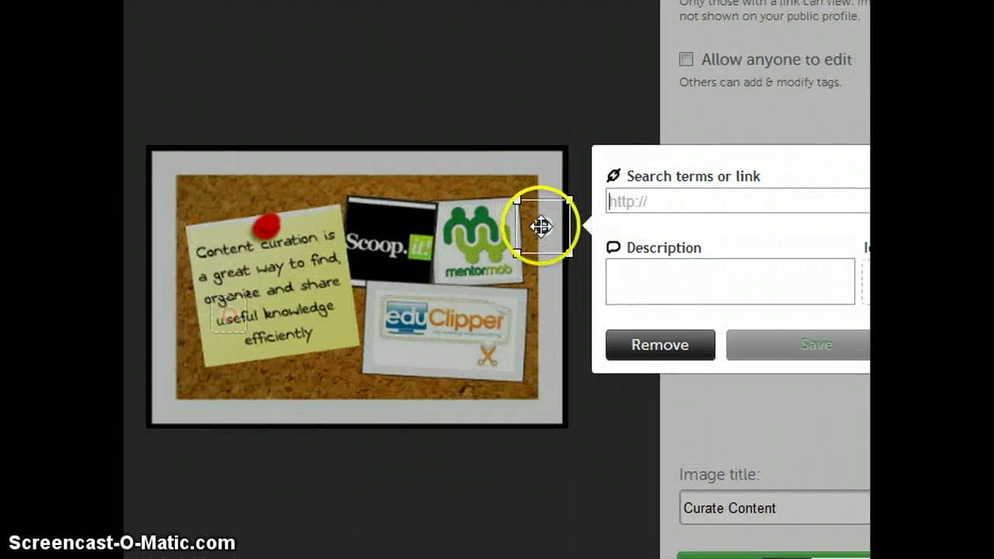
{"action": "left_click_drag", "start_coordinate": [543, 226], "coordinate": [502, 229]}
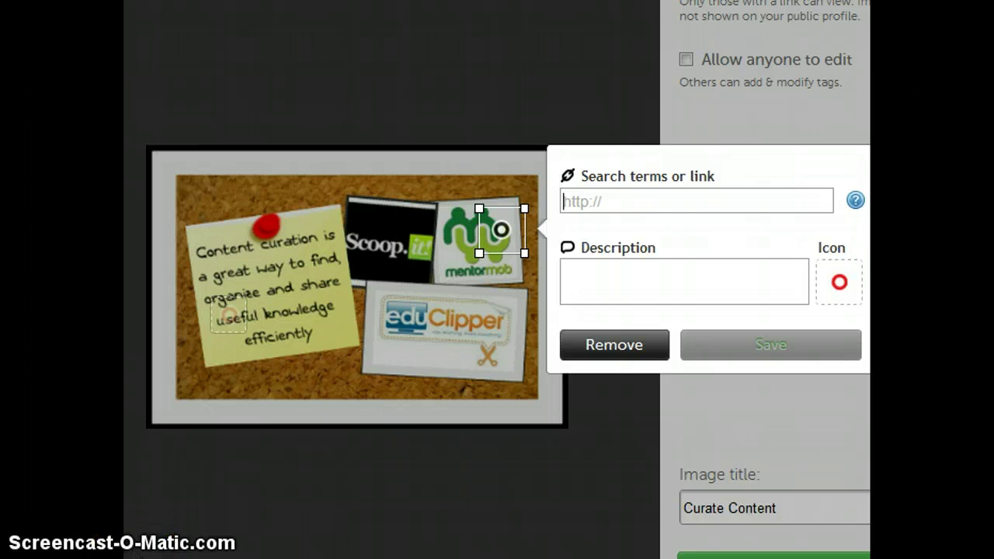
- Link the tag to the YouTube video, describe it 'Video What is MentorMob?', and save the image
{"action": "left_click", "coordinate": [614, 201]}
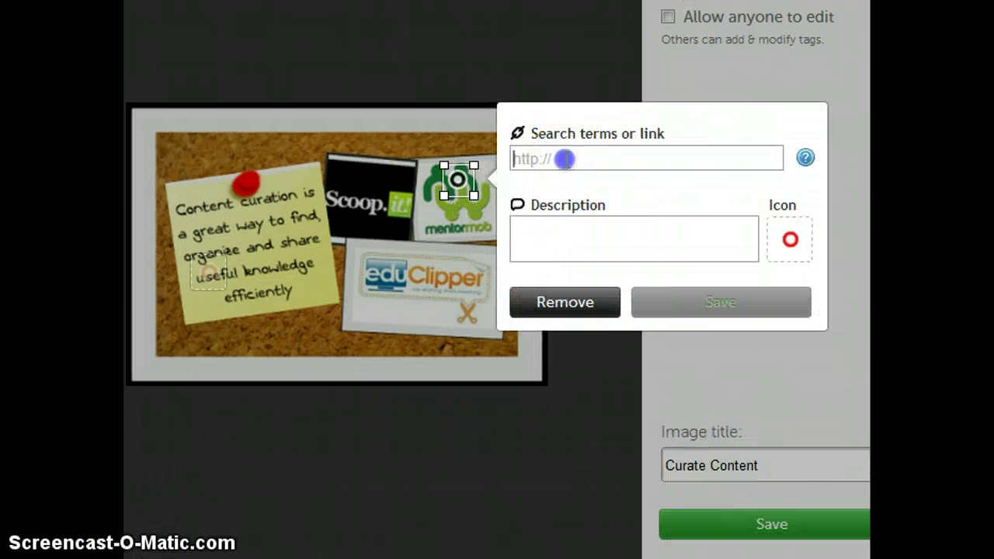
{"action": "type", "text": "http://youtu.be/3YwrGoWlZnk"}
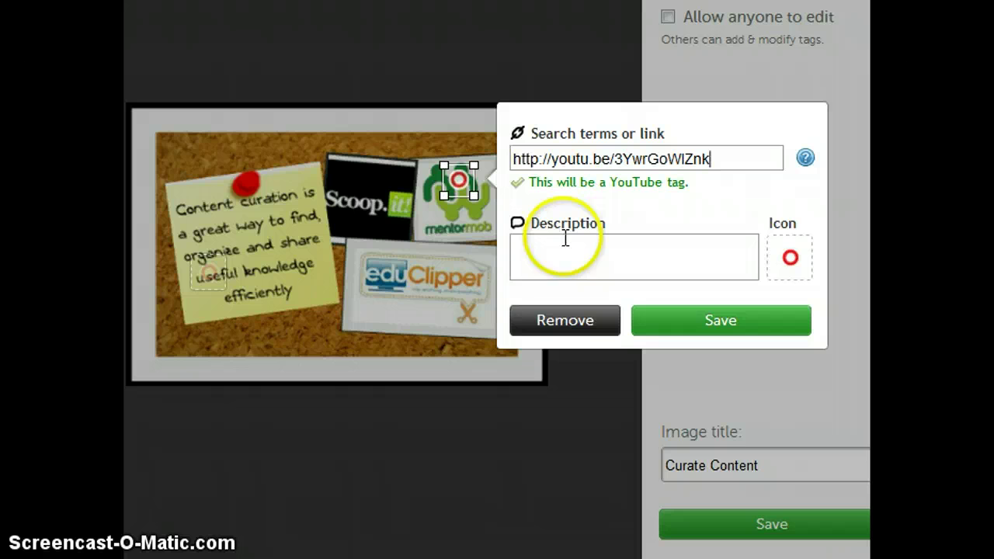
{"action": "left_click", "coordinate": [564, 244]}
{"action": "type", "text": "Vide"}
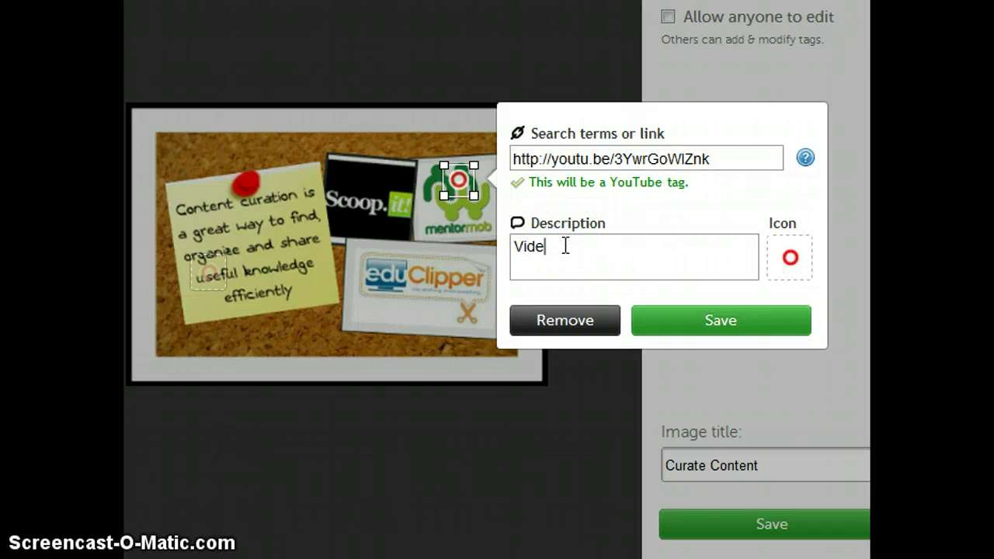
{"action": "type", "text": "o"}
{"action": "type", "text": "What is Mentor"}
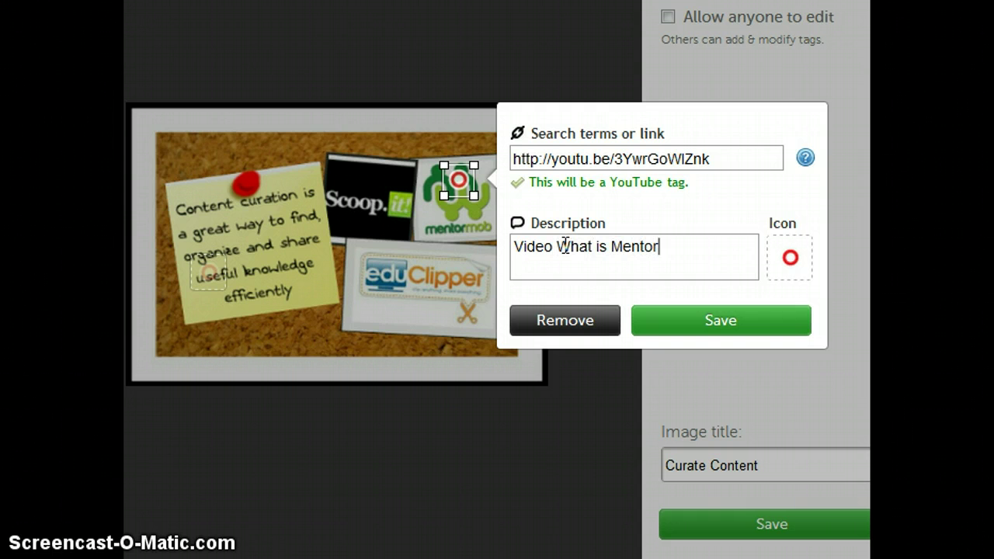
{"action": "type", "text": "Mob?"}
{"action": "left_click", "coordinate": [699, 318]}
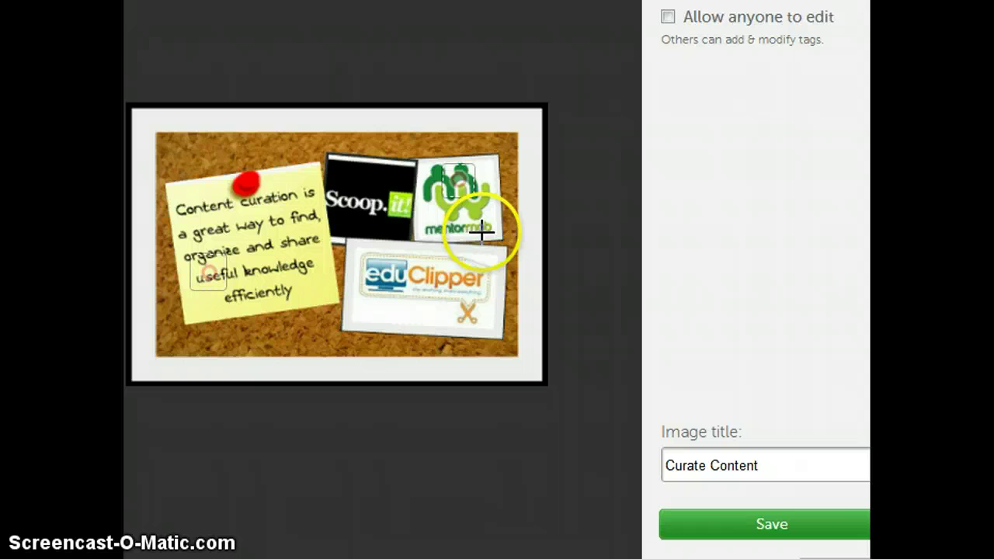
{"action": "left_click", "coordinate": [771, 525]}
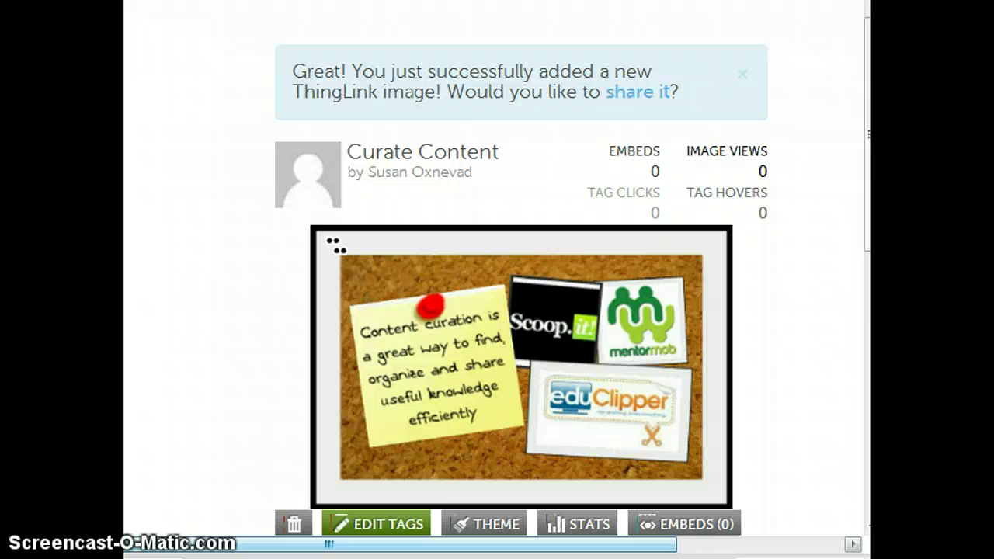
{"action": "scroll", "coordinate": [504, 327], "scroll_direction": "down", "scroll_amount": 3}
{"action": "mouse_move", "coordinate": [516, 149]}
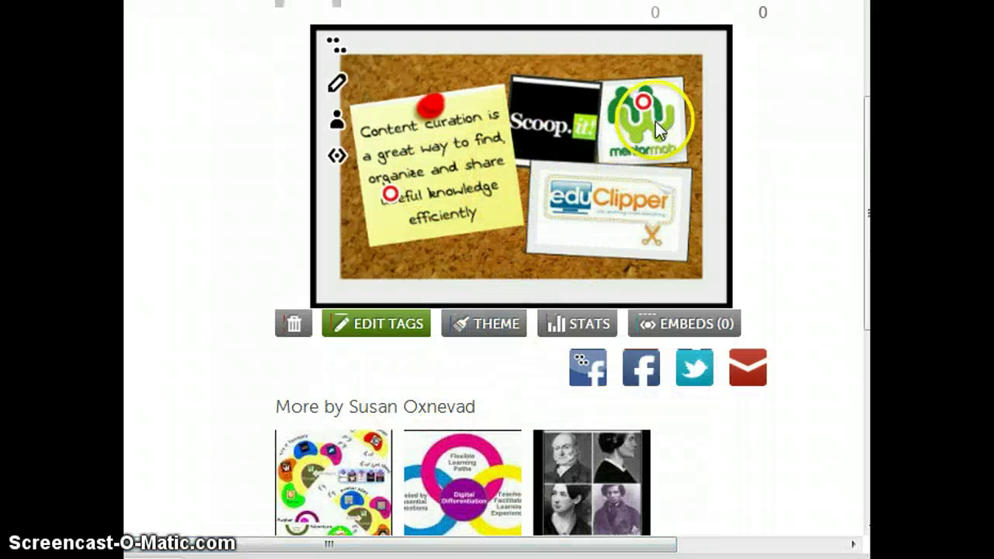
{"action": "mouse_move", "coordinate": [645, 105]}
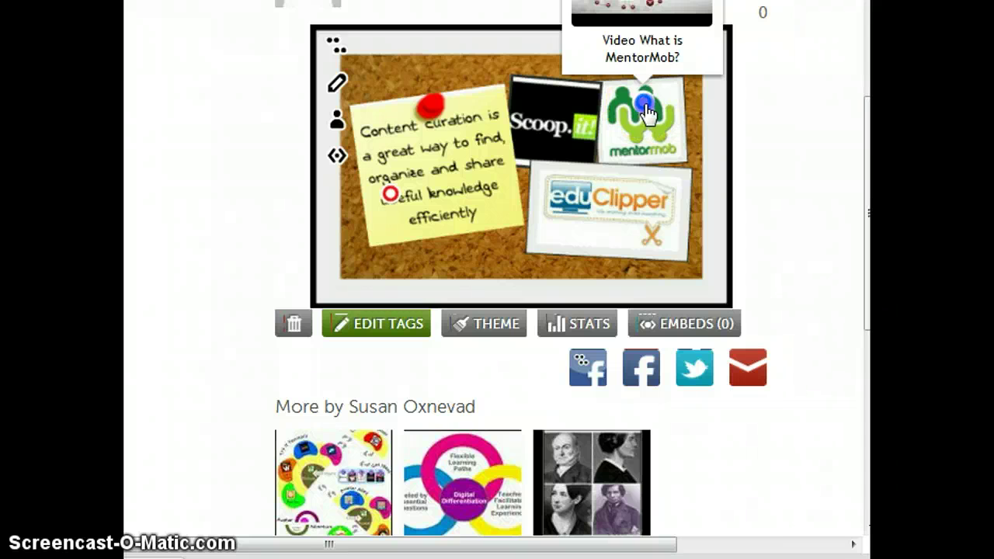
{"action": "left_click_drag", "start_coordinate": [644, 109], "coordinate": [868, 73]}
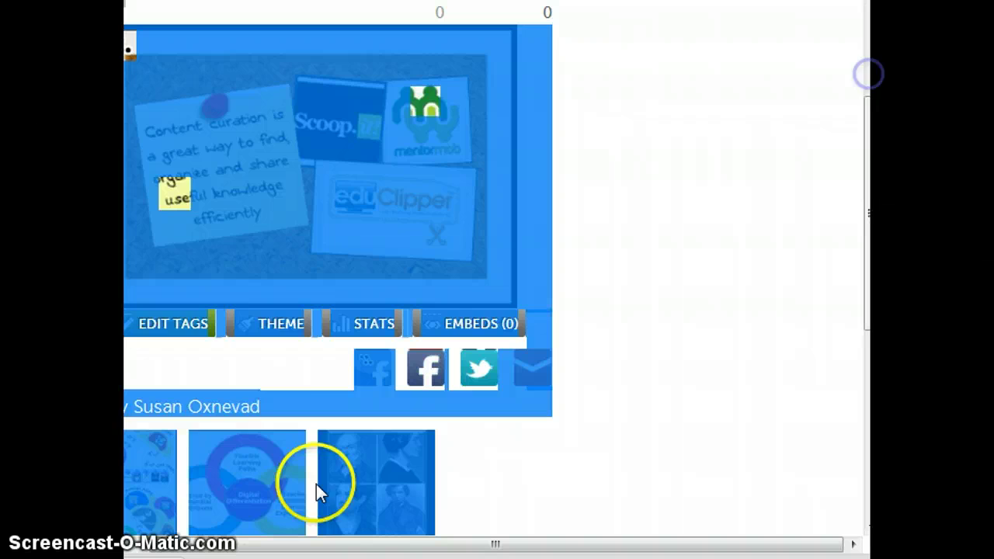
{"action": "left_click", "coordinate": [361, 317]}
{"action": "scroll", "coordinate": [361, 317], "scroll_direction": "up", "scroll_amount": 2}
{"action": "mouse_move", "coordinate": [428, 264]}
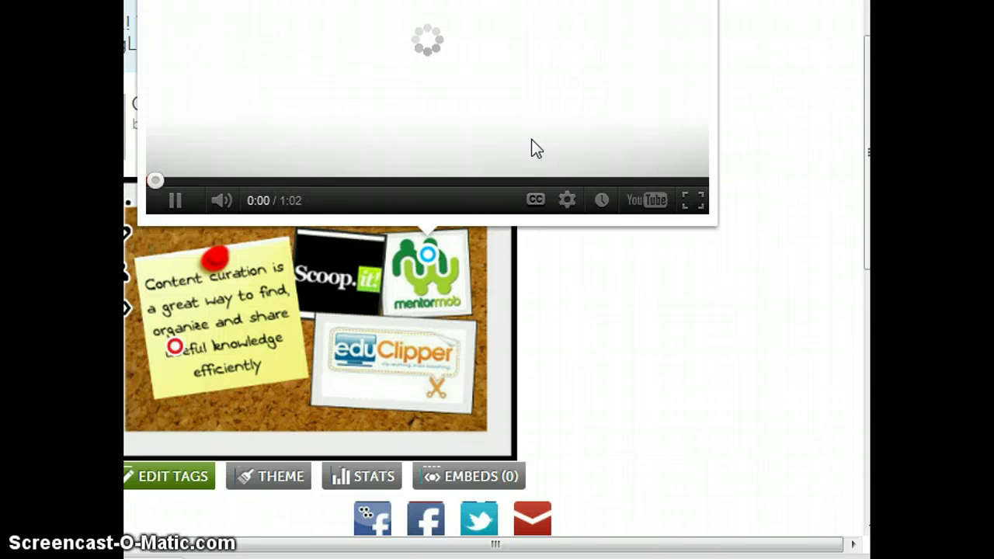
{"action": "left_click", "coordinate": [176, 201]}
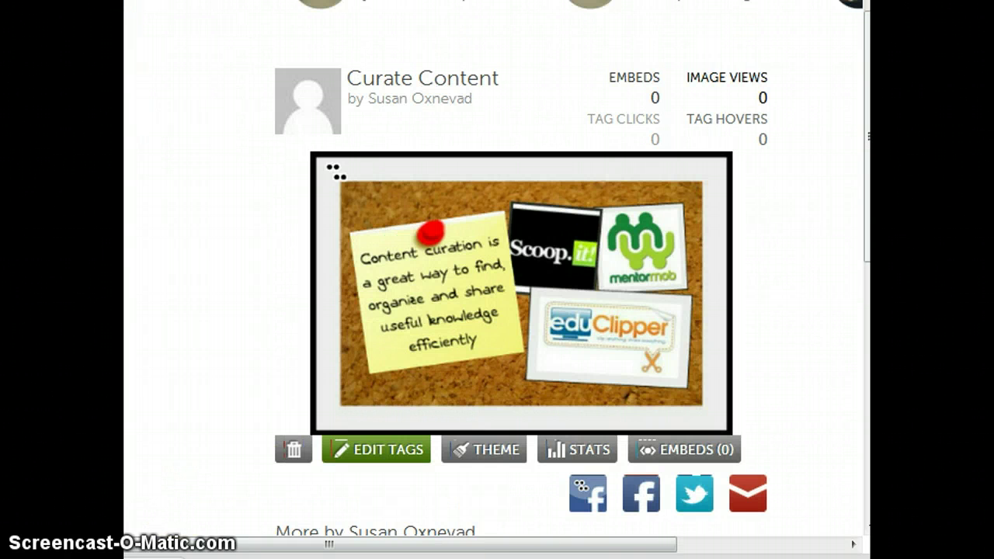
{"action": "mouse_move", "coordinate": [515, 288]}
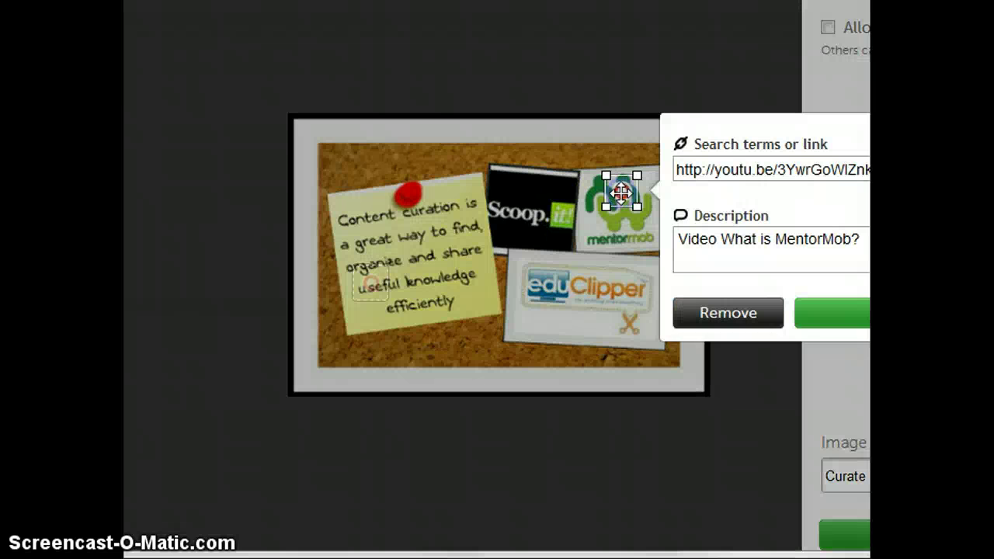
- Switch the MentorMob video tag's icon to the blue ring and save the tag
{"action": "left_click", "coordinate": [861, 252]}
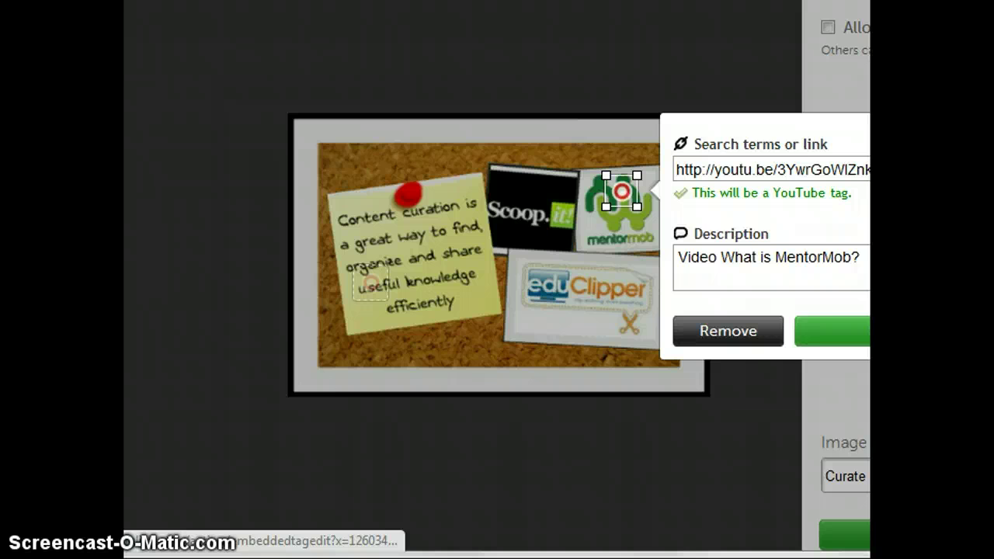
{"action": "left_click", "coordinate": [803, 336]}
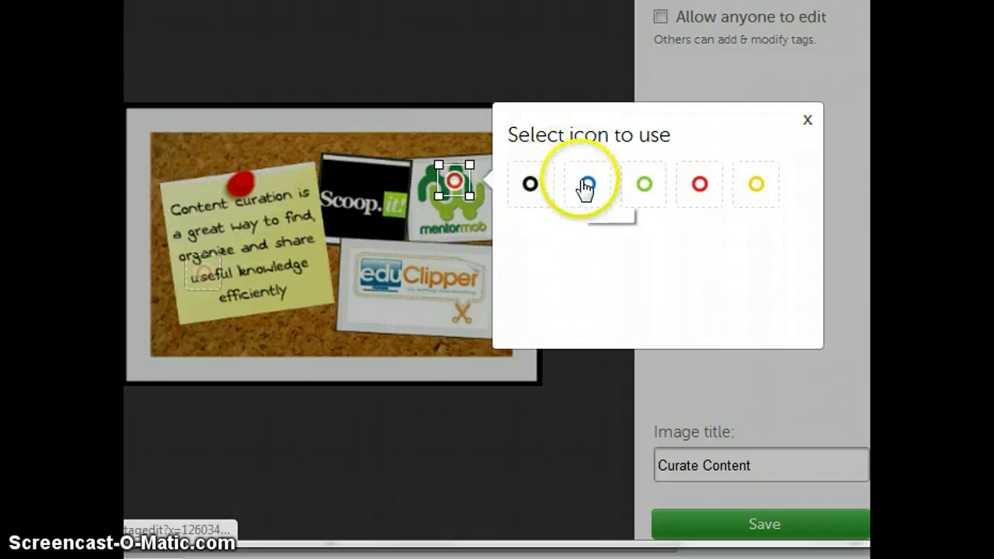
{"action": "left_click", "coordinate": [584, 186]}
{"action": "left_click", "coordinate": [675, 321]}
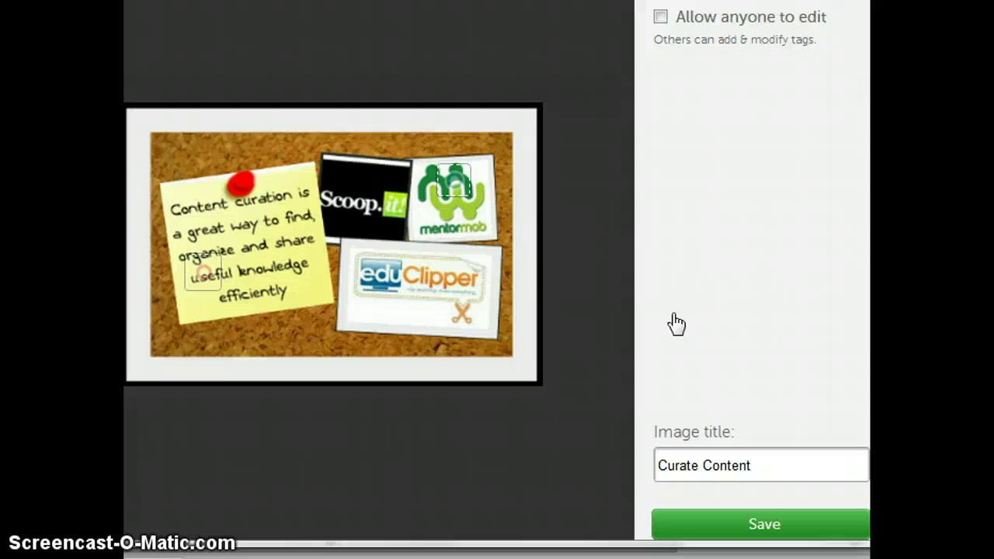
- Add a tag beside the MentorMob card linking the playlist, described 'Learn to use MentorMob'
{"action": "left_click", "coordinate": [442, 219]}
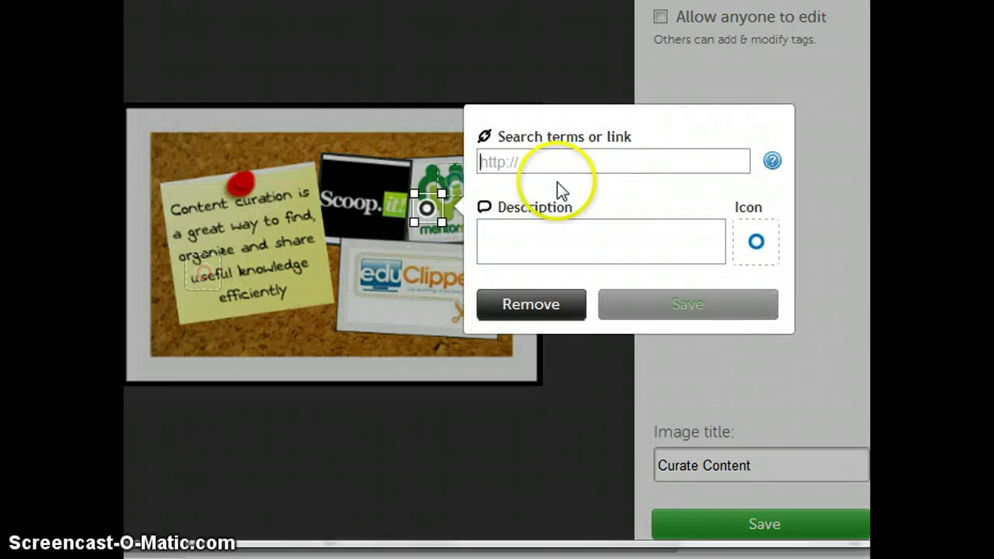
{"action": "left_click", "coordinate": [556, 161]}
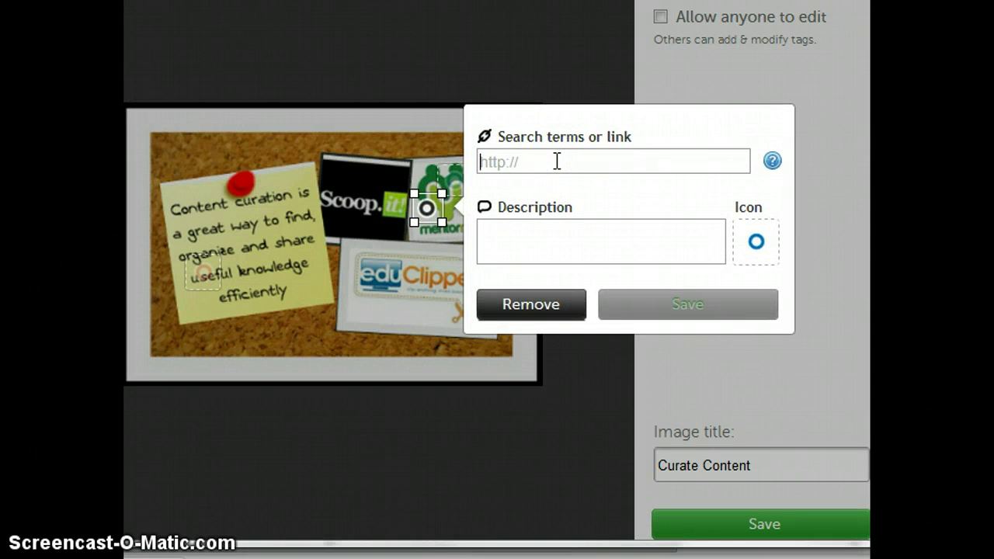
{"action": "key", "text": "ctrl+v"}
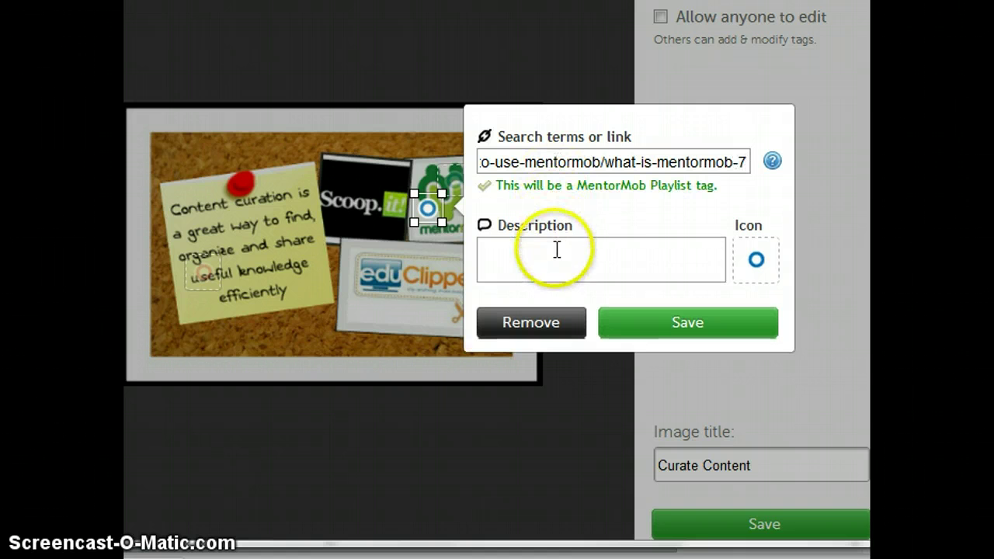
{"action": "left_click", "coordinate": [556, 249]}
{"action": "type", "text": "Learn"}
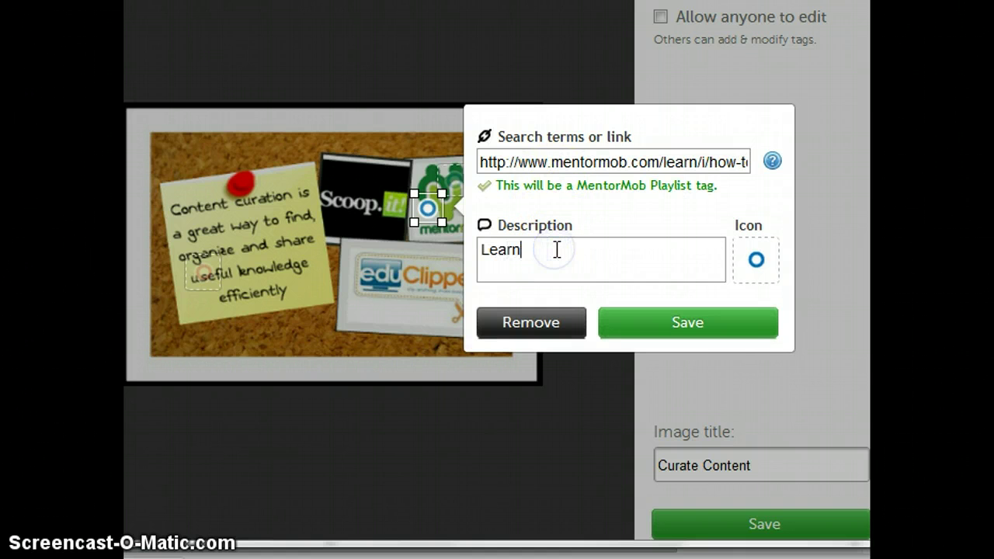
{"action": "type", "text": " to use MentorMob"}
- Give the new playlist tag a green ring icon and save it
{"action": "left_click", "coordinate": [758, 264]}
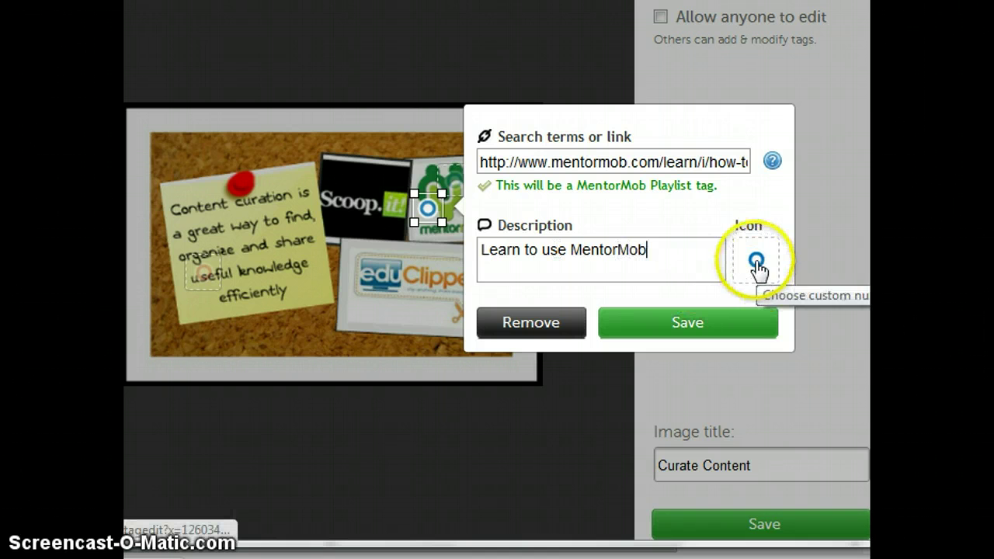
{"action": "left_click", "coordinate": [757, 264]}
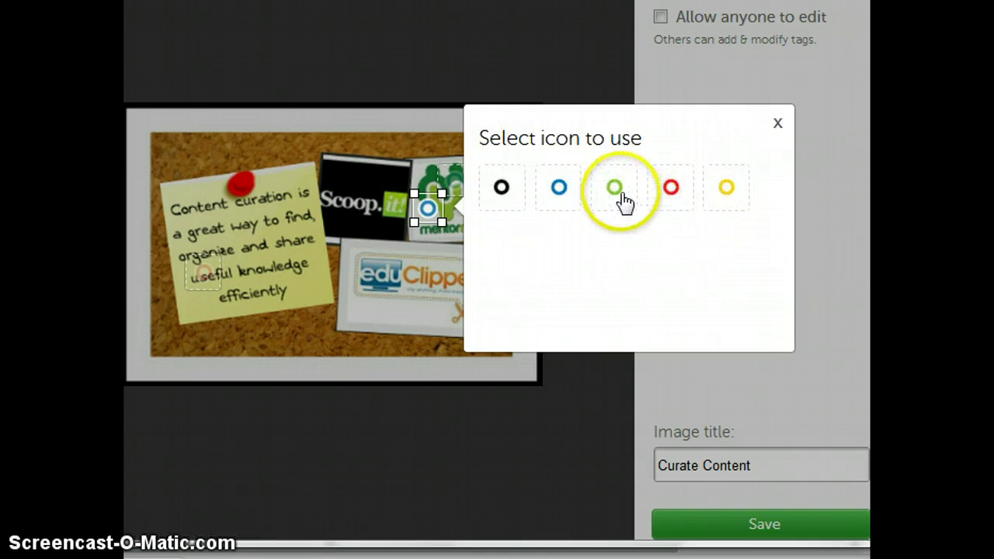
{"action": "left_click", "coordinate": [622, 194]}
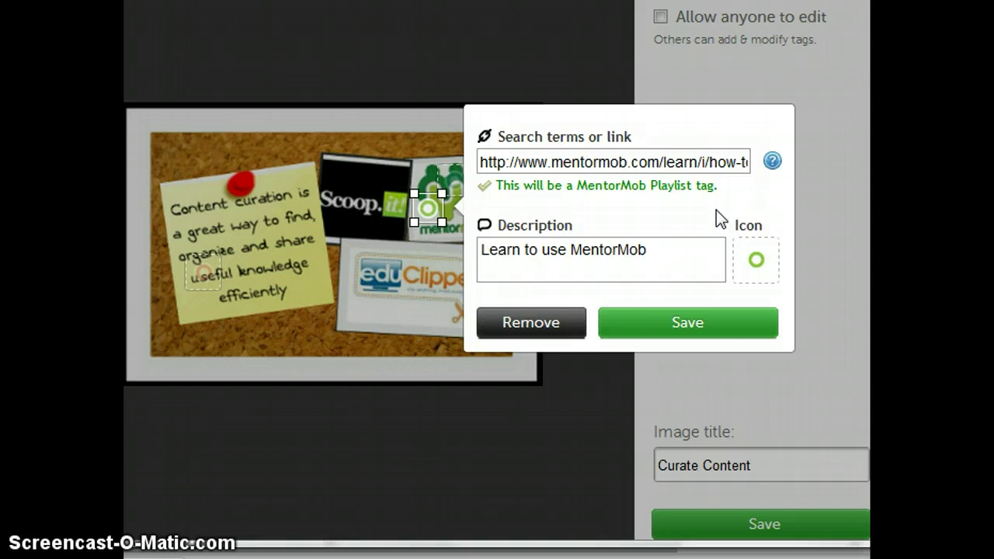
{"action": "left_click", "coordinate": [688, 324]}
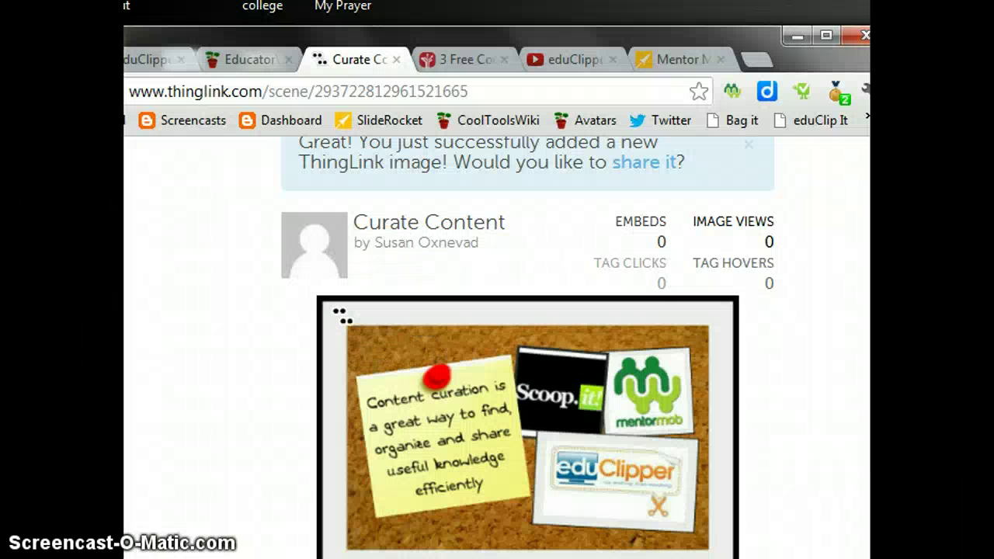
- Preview the MentorMob tag's playlist pop-up on the saved Curate Content image
{"action": "mouse_move", "coordinate": [679, 432]}
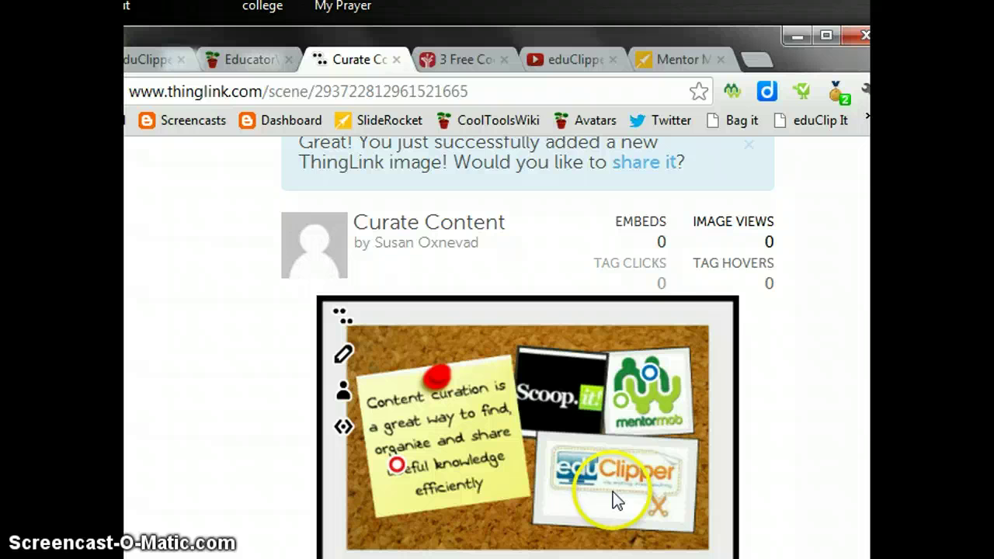
{"action": "mouse_move", "coordinate": [626, 411]}
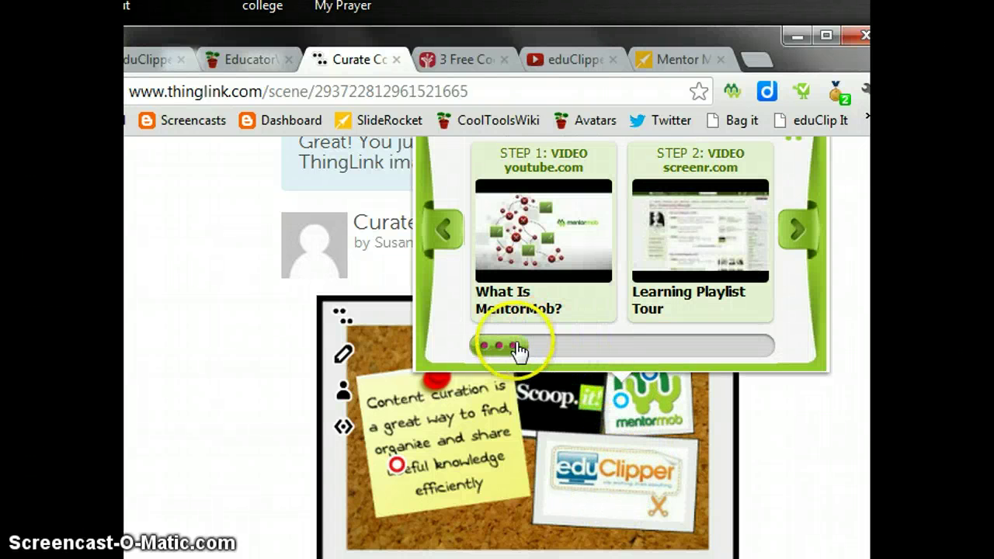
{"action": "mouse_move", "coordinate": [511, 344]}
{"action": "left_mouse_down"}
{"action": "mouse_move", "coordinate": [750, 355]}
{"action": "mouse_move", "coordinate": [492, 350]}
{"action": "left_mouse_up"}
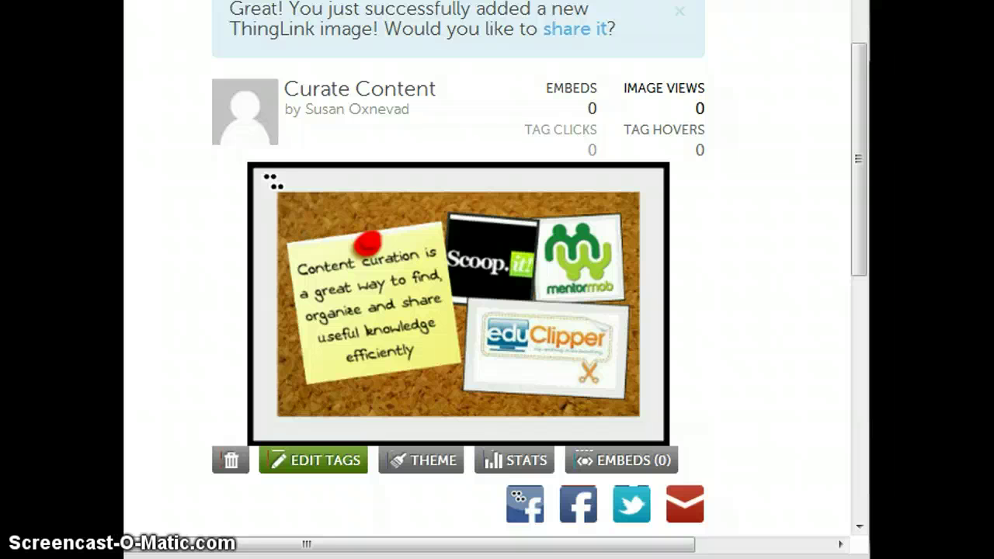
- Look at the image's Share options, then close them
{"action": "mouse_move", "coordinate": [278, 188]}
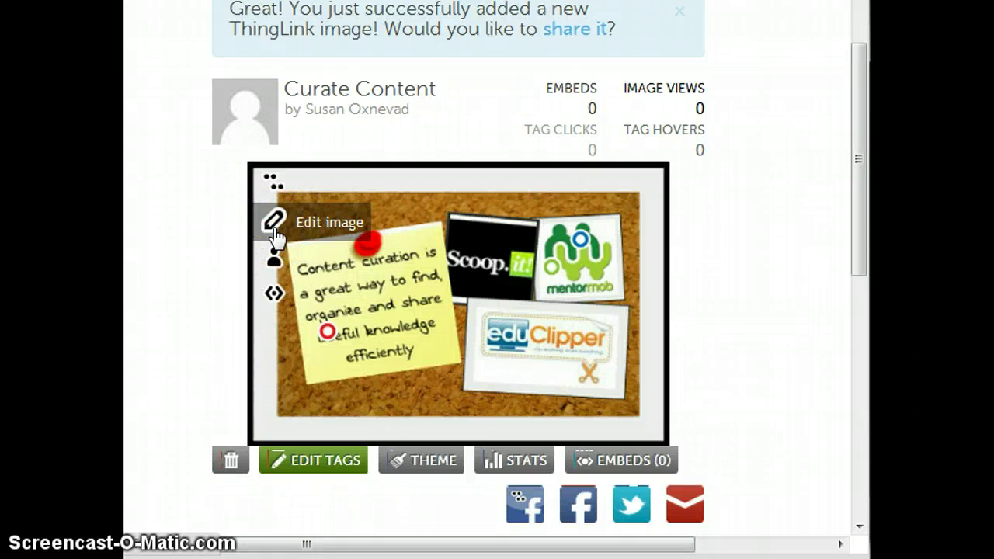
{"action": "left_click", "coordinate": [272, 259]}
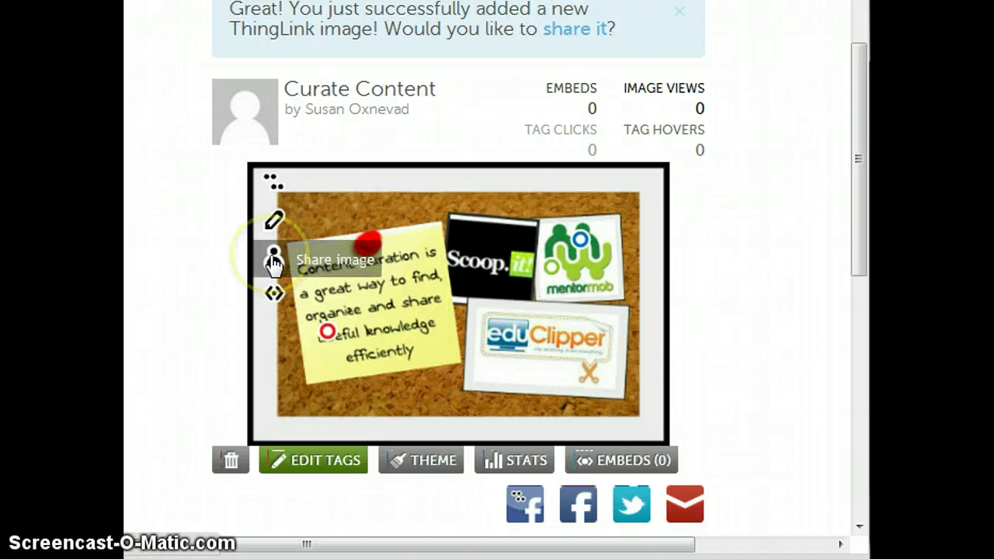
{"action": "left_click_drag", "start_coordinate": [799, 140], "coordinate": [857, 164]}
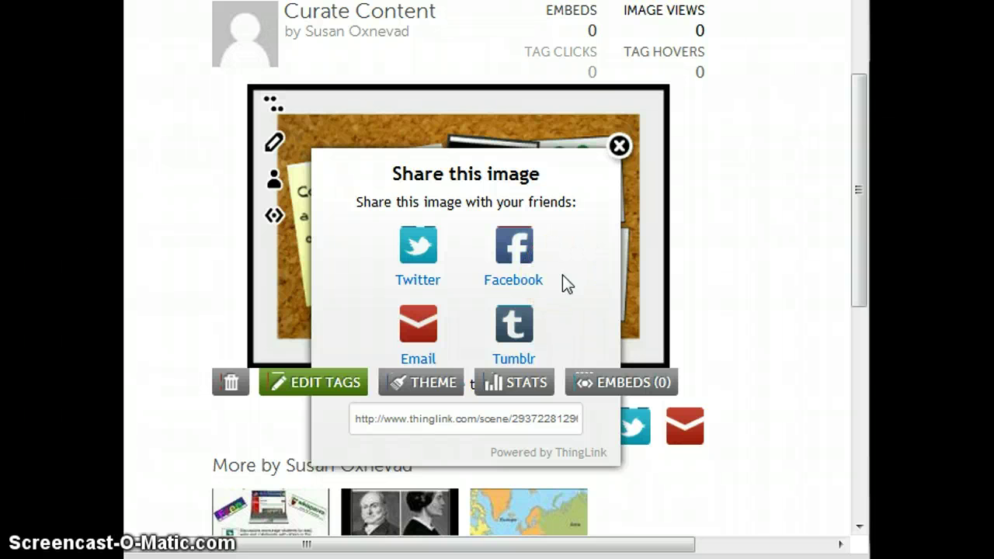
{"action": "left_click", "coordinate": [619, 145]}
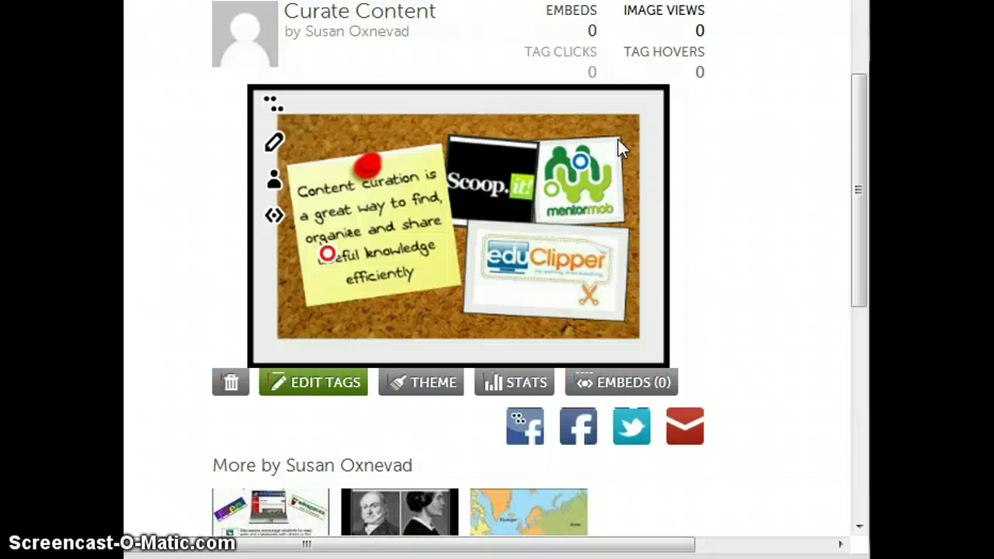
- Copy the image's ThingLink embed code to the clipboard and return to the Blogger post editor
{"action": "left_click", "coordinate": [276, 217]}
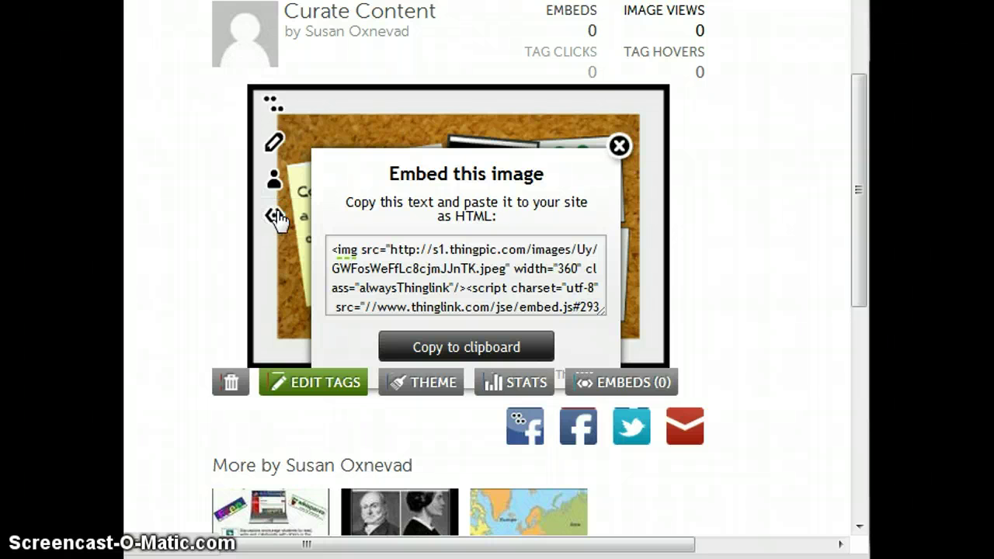
{"action": "left_click_drag", "start_coordinate": [443, 262], "coordinate": [511, 266]}
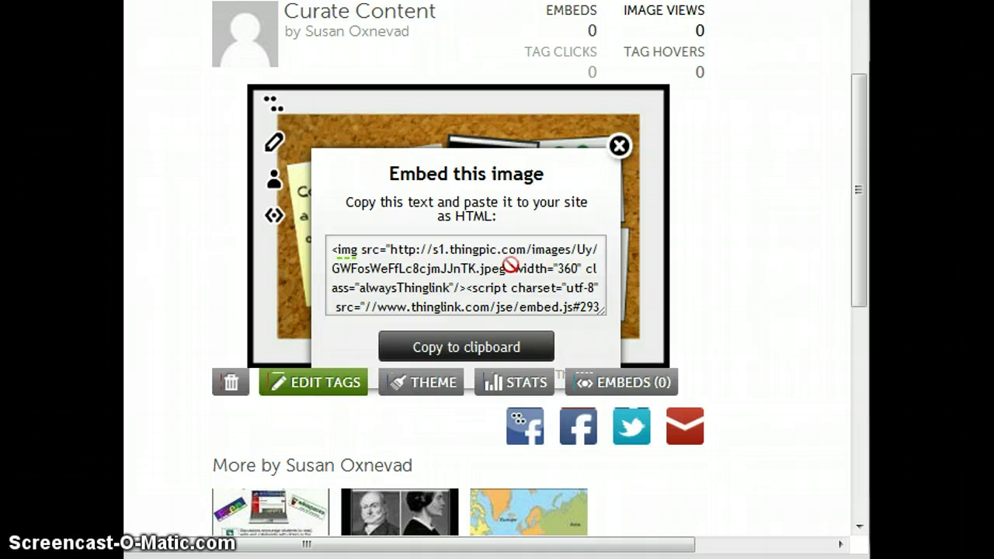
{"action": "left_click", "coordinate": [484, 351]}
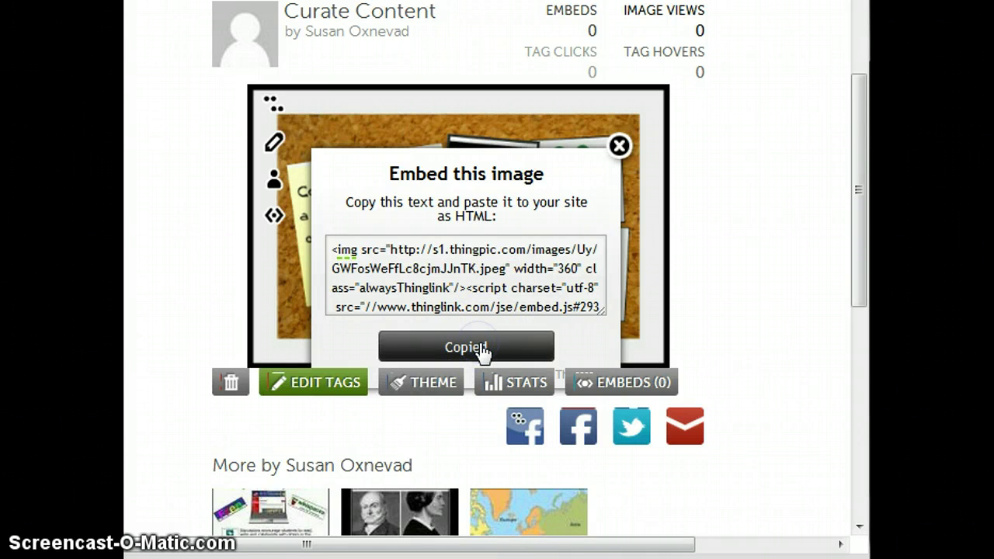
{"action": "left_click", "coordinate": [612, 180]}
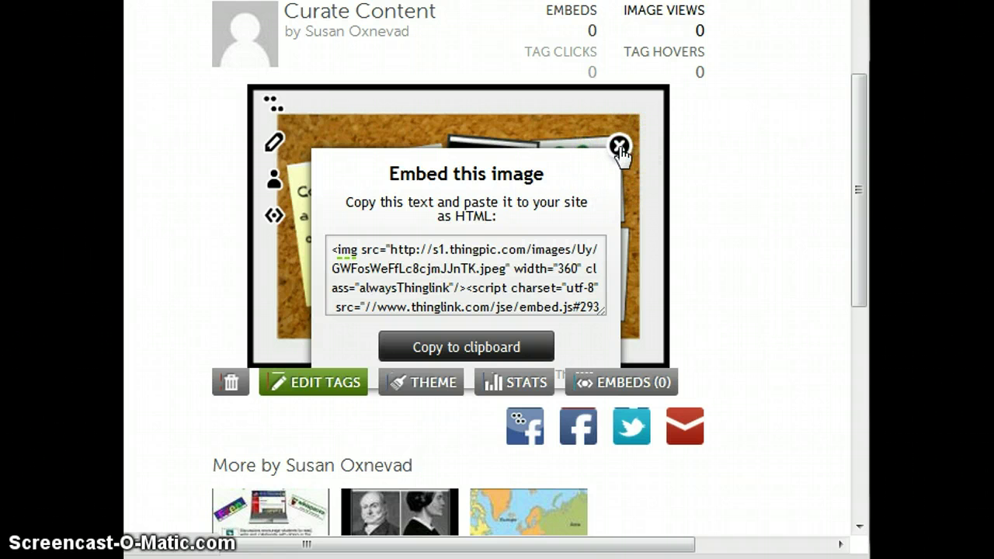
{"action": "left_click", "coordinate": [619, 147]}
{"action": "left_click", "coordinate": [547, 155]}
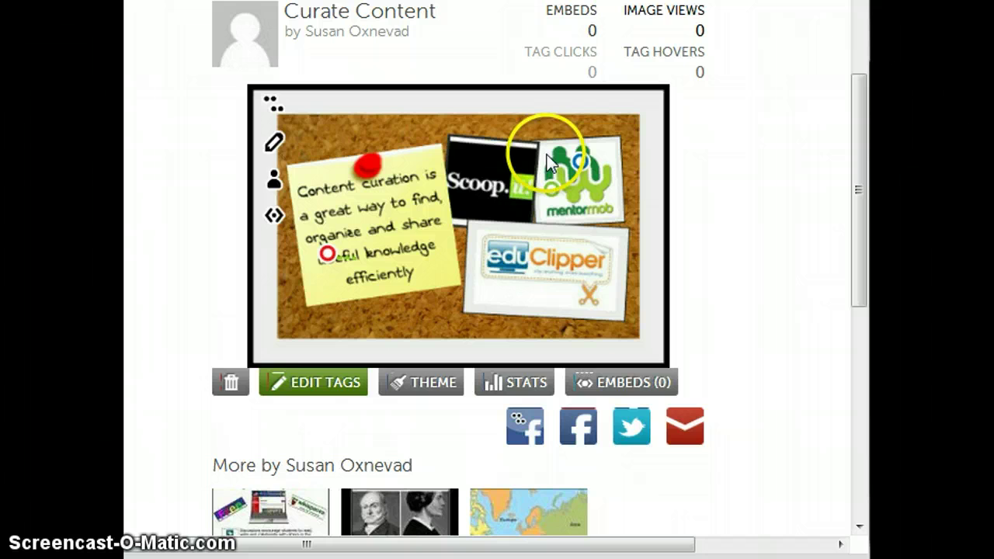
{"action": "left_click", "coordinate": [160, 519]}
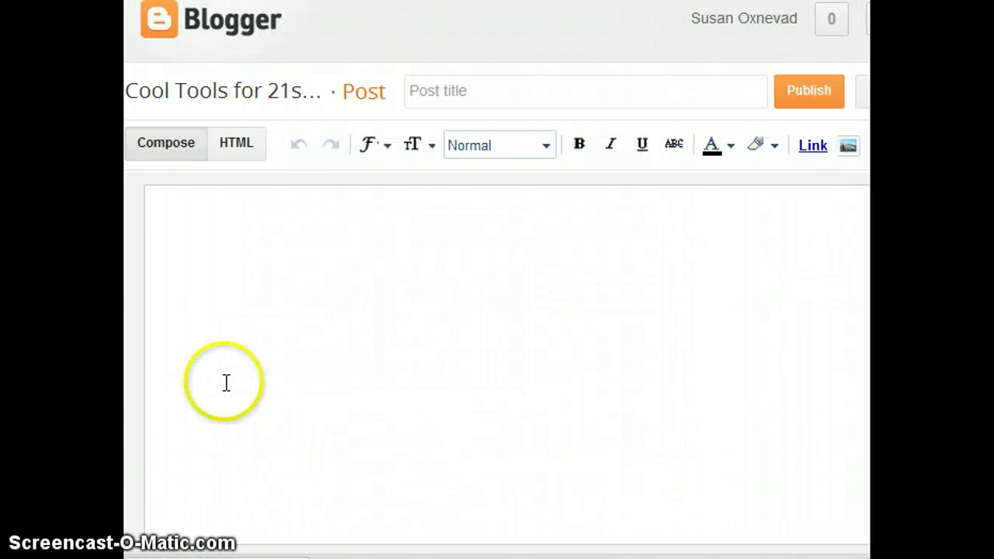
- Paste the ThingLink embed code into the new Blogger post's HTML body and publish it
{"action": "left_click", "coordinate": [238, 150]}
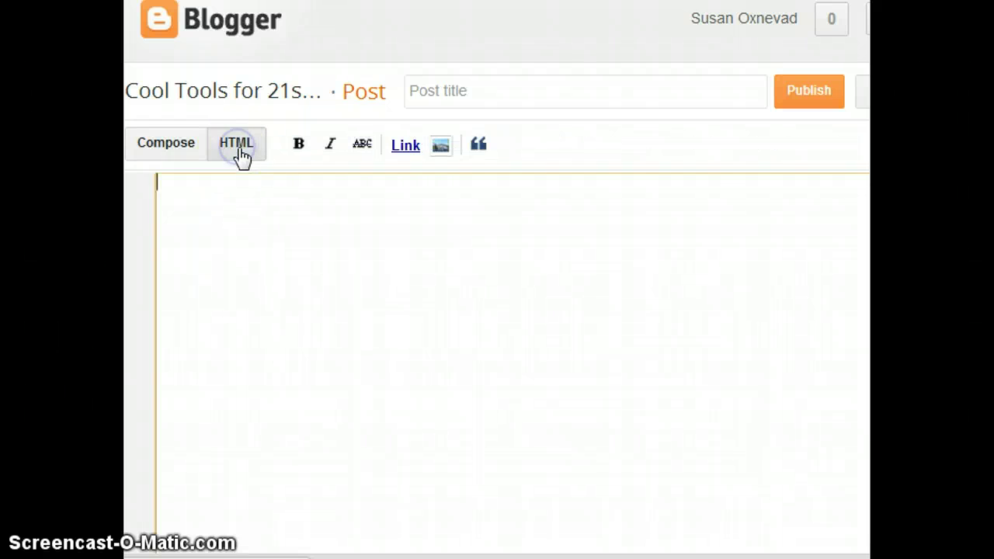
{"action": "left_click", "coordinate": [230, 207]}
{"action": "key", "text": "ctrl+v"}
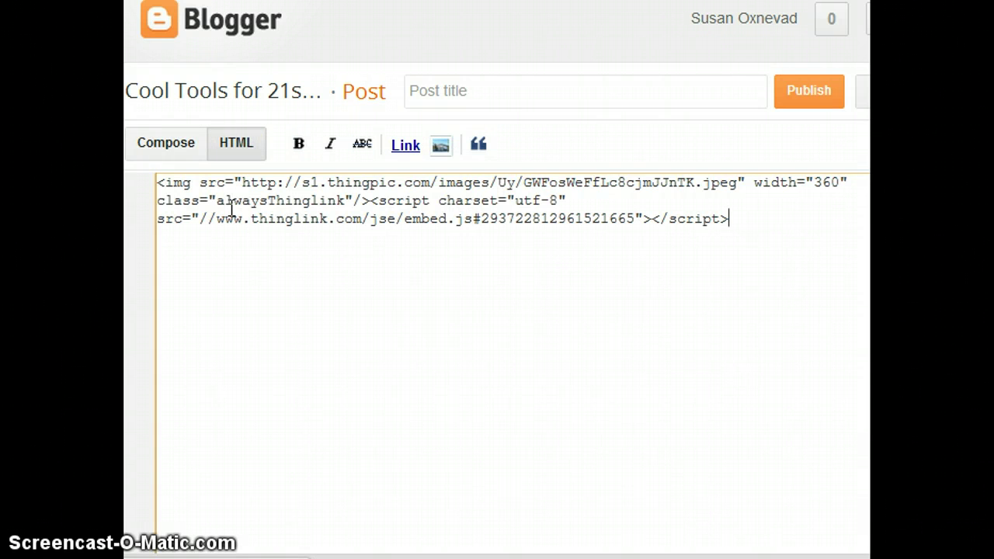
{"action": "left_click", "coordinate": [806, 96]}
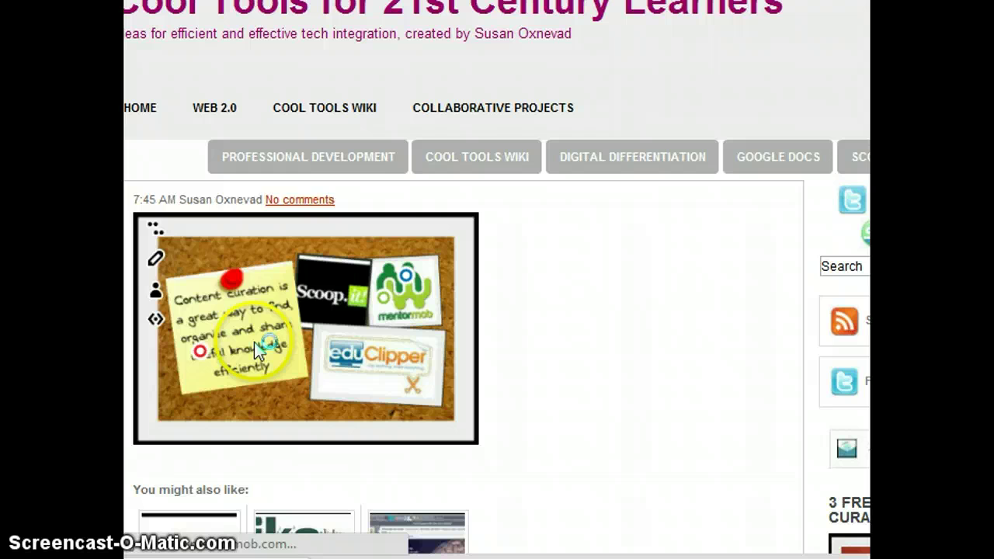
{"action": "mouse_move", "coordinate": [195, 356]}
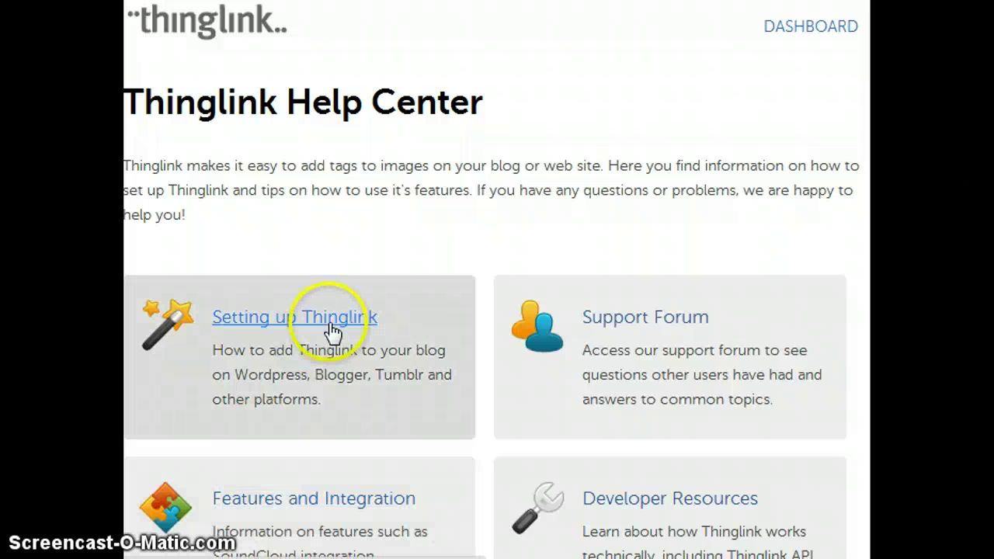
- Read the Setting up Thinglink article's site-wide code, then open the Avatar Adventure image
{"action": "left_click", "coordinate": [332, 328]}
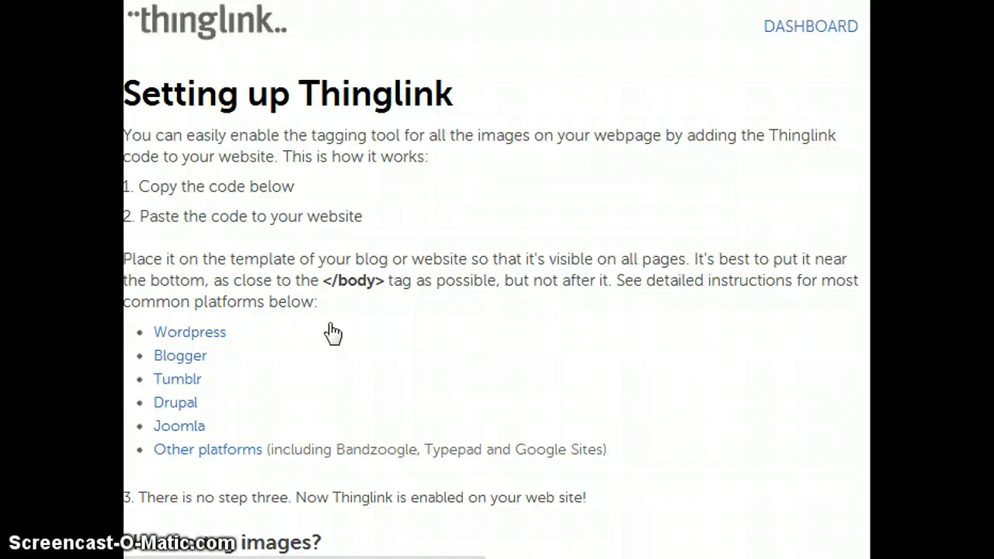
{"action": "left_click", "coordinate": [332, 332]}
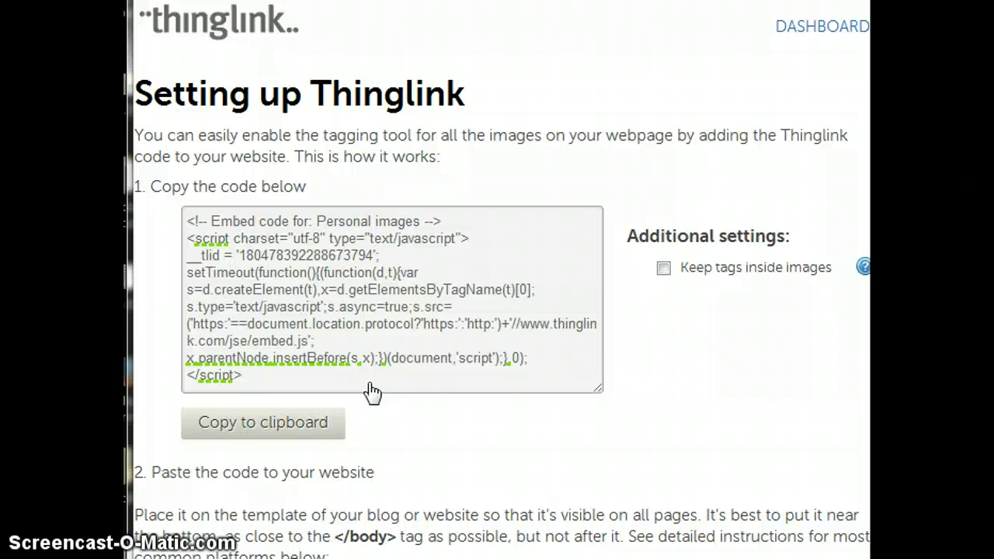
{"action": "left_click", "coordinate": [111, 500]}
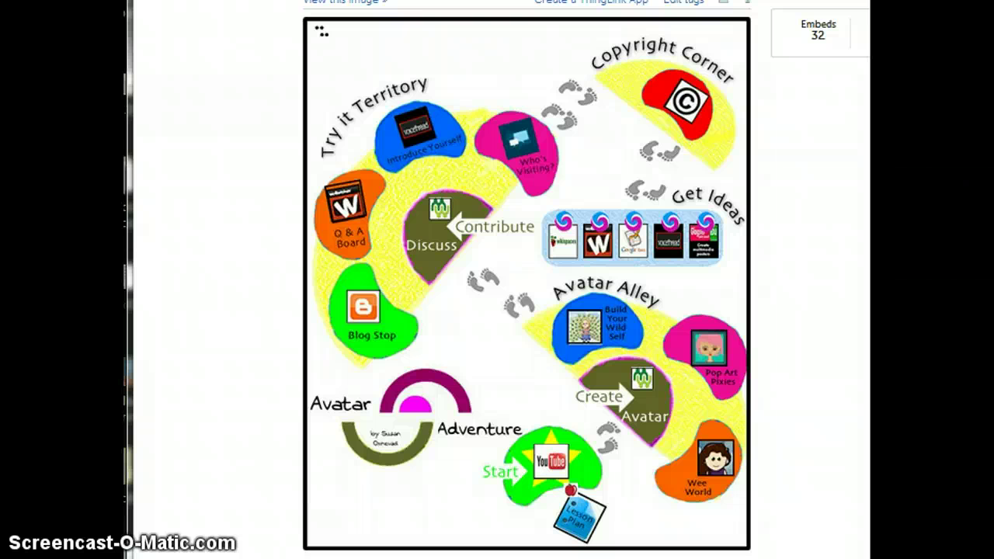
{"action": "mouse_move", "coordinate": [474, 353]}
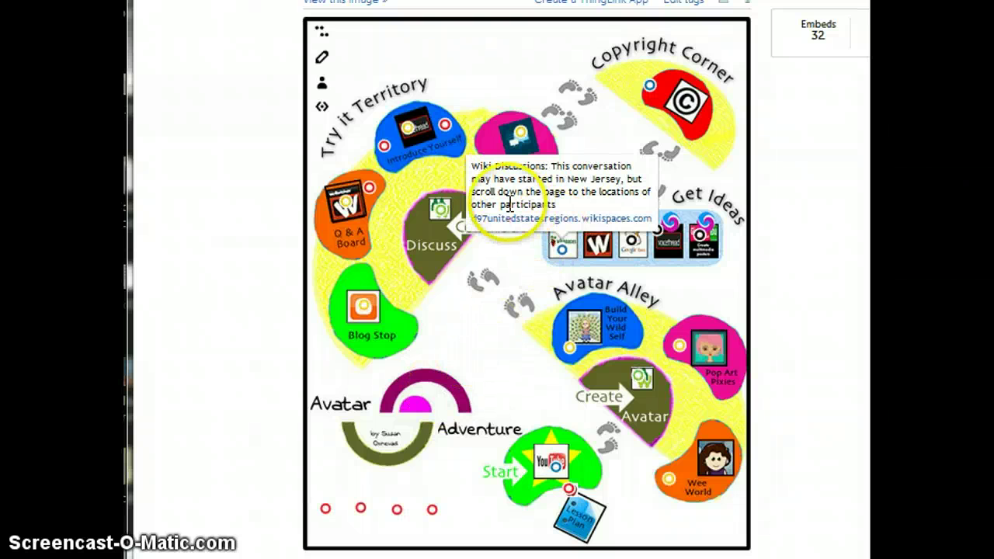